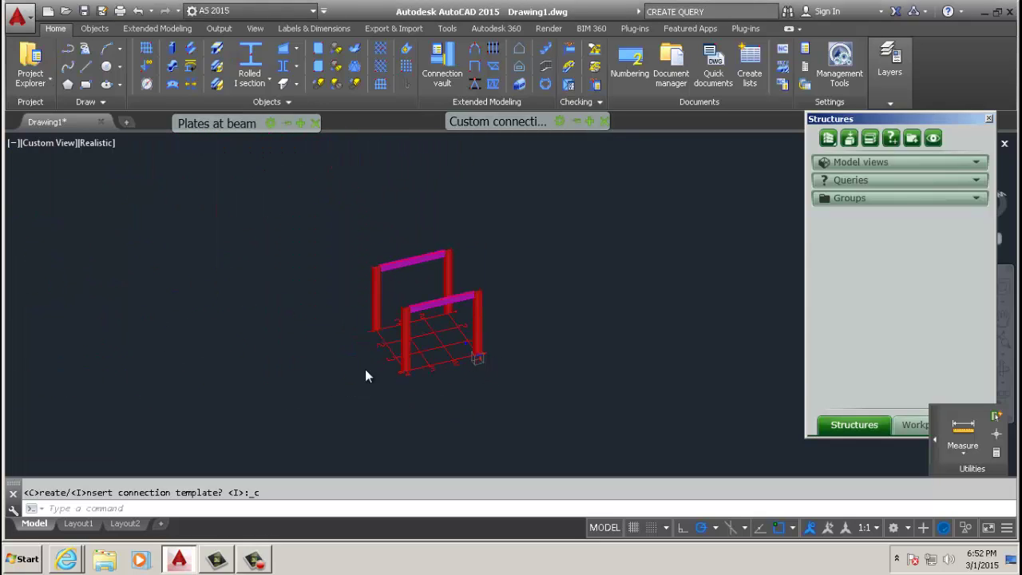
Step: Zoom in, select the small blue part beside the column base, and delete it
scroll(365, 375, "up", 10)
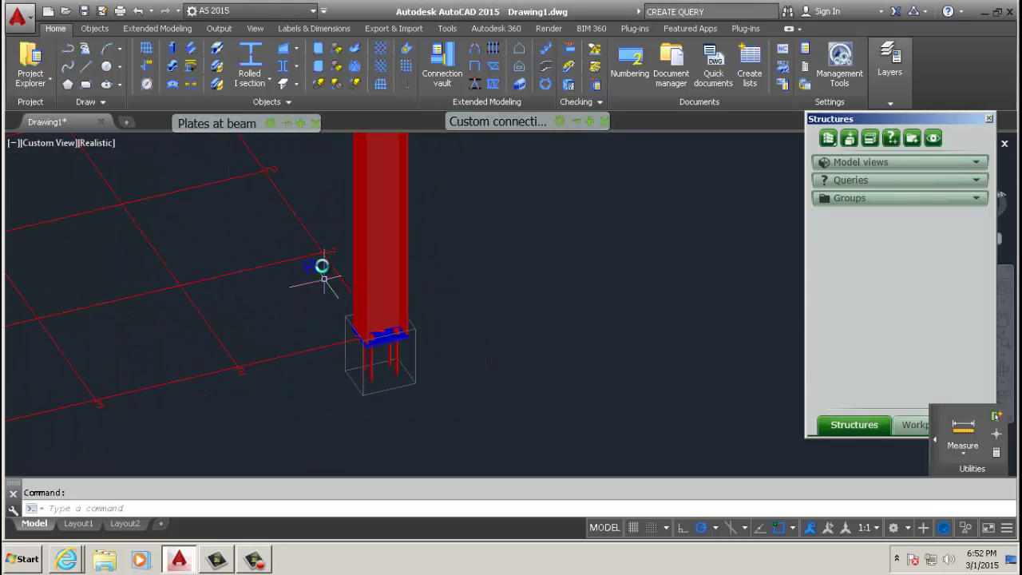
scroll(319, 267, "up", 5)
left_click(310, 275)
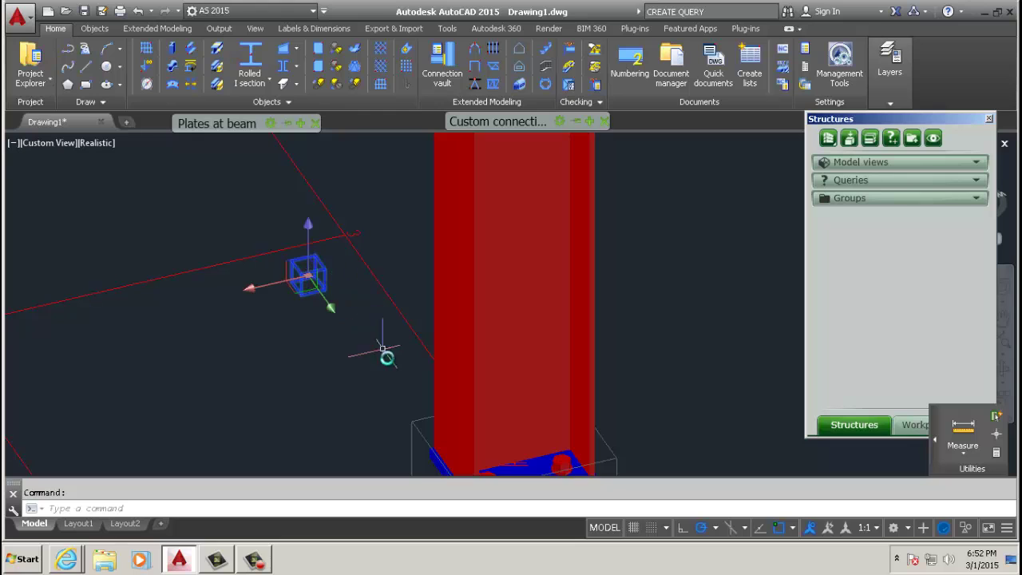
scroll(386, 357, "down", 4)
key("Delete")
Step: Zoom and pan back out to view the whole steel frame
scroll(449, 395, "down", 4)
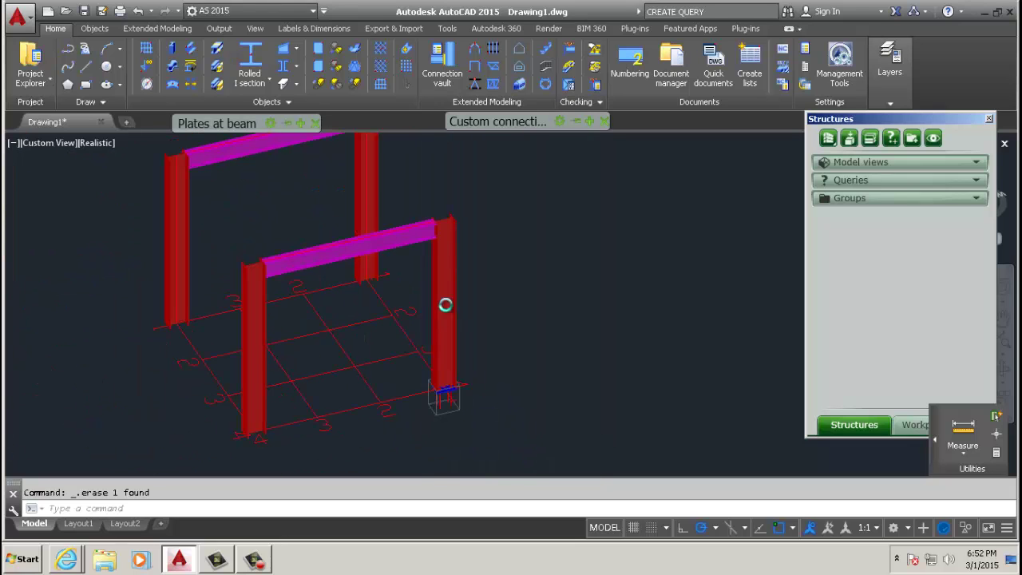
scroll(446, 304, "down", 2)
scroll(347, 296, "down", 3)
middle_click_drag(347, 296, 320, 378)
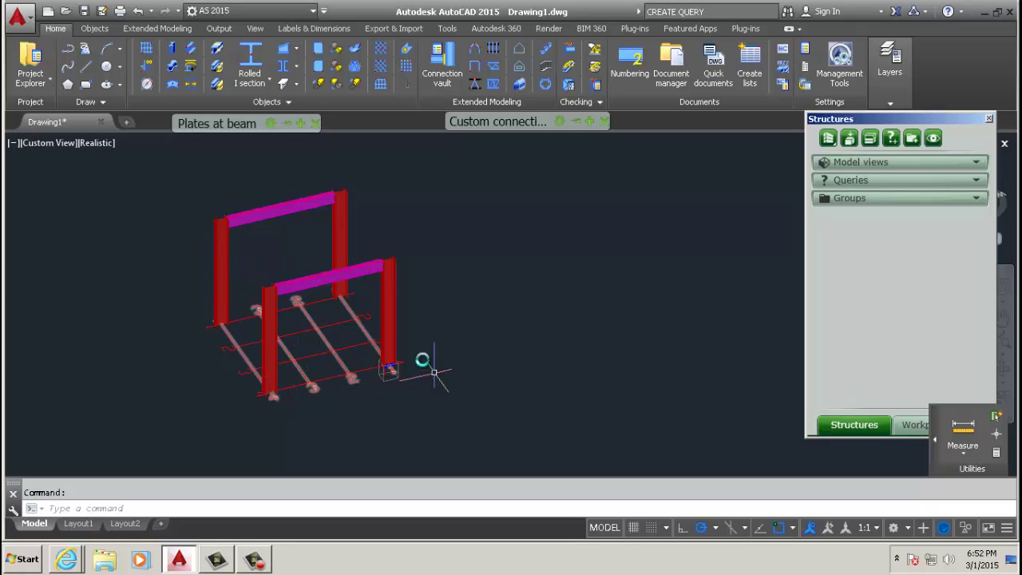
scroll(434, 370, "up", 10)
middle_click_drag(392, 280, 408, 200)
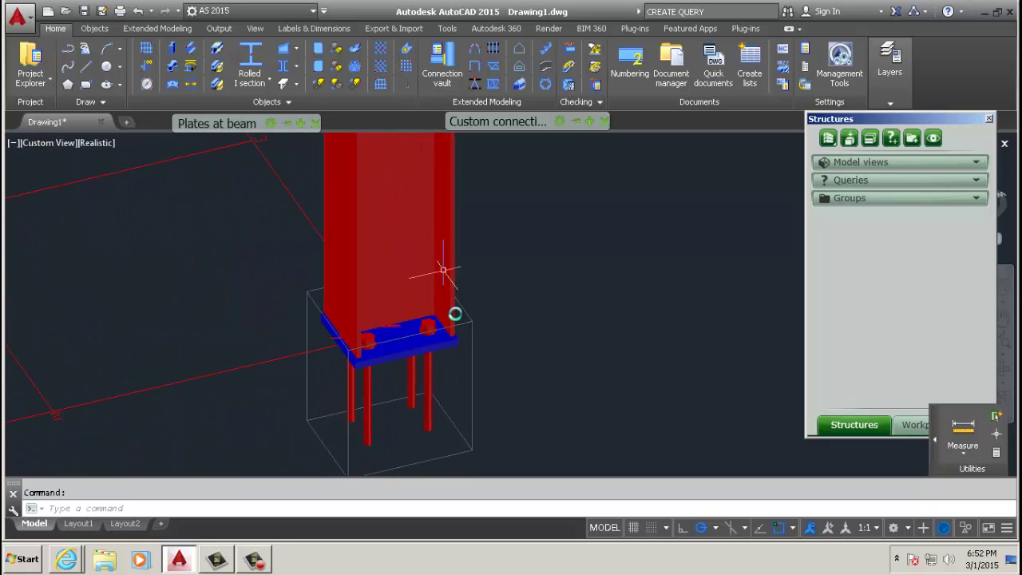
scroll(458, 356, "down", 7)
scroll(455, 360, "up", 5)
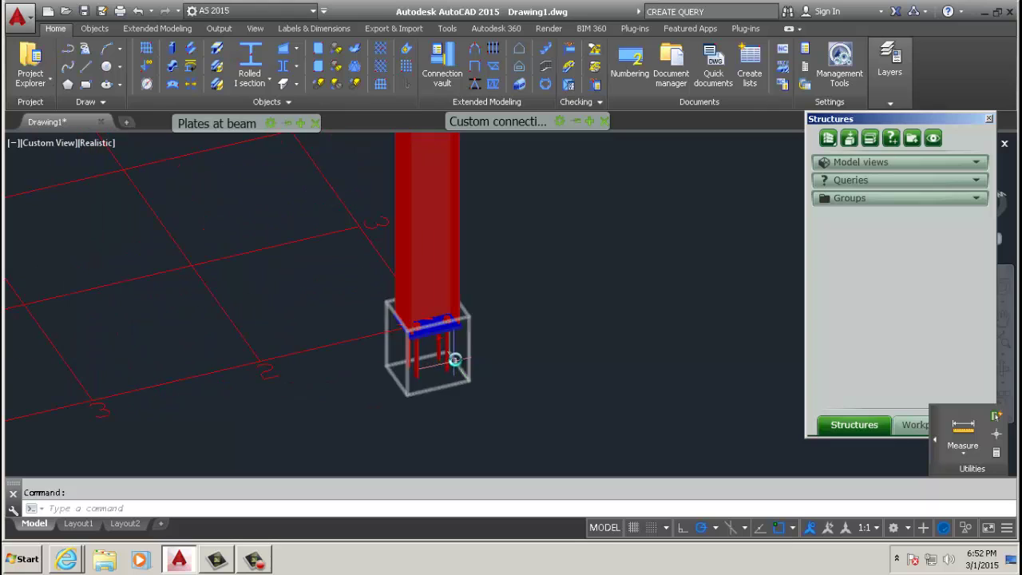
scroll(454, 360, "down", 5)
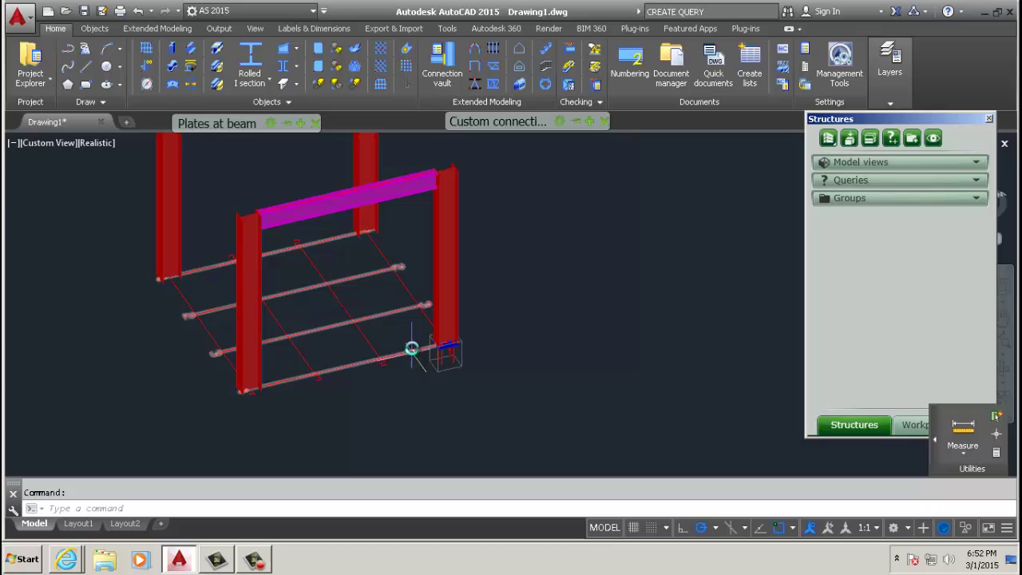
mouse_move(509, 126)
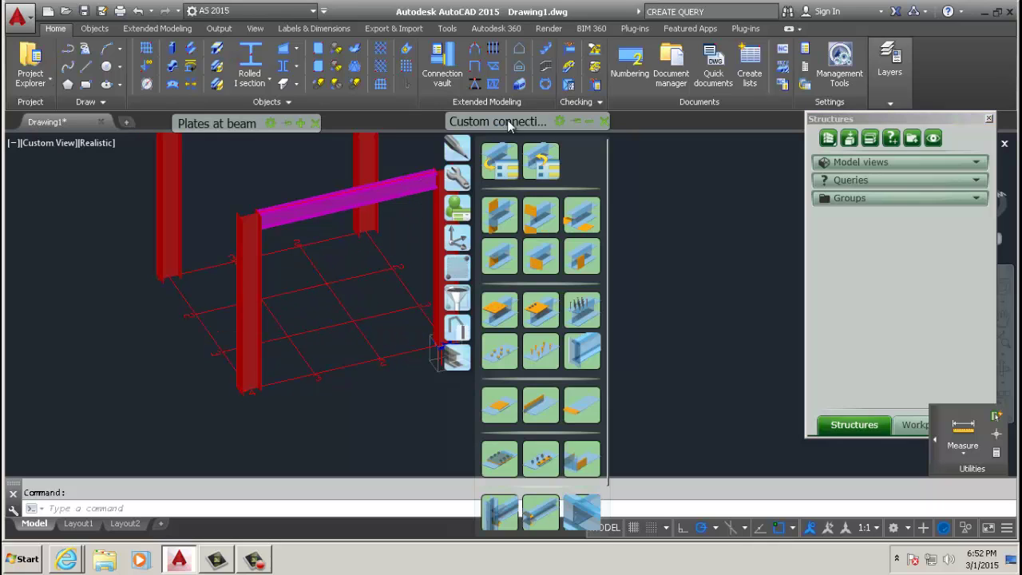
Step: Start a '1 beam with end' connection template with the column as the driving member
left_click(497, 163)
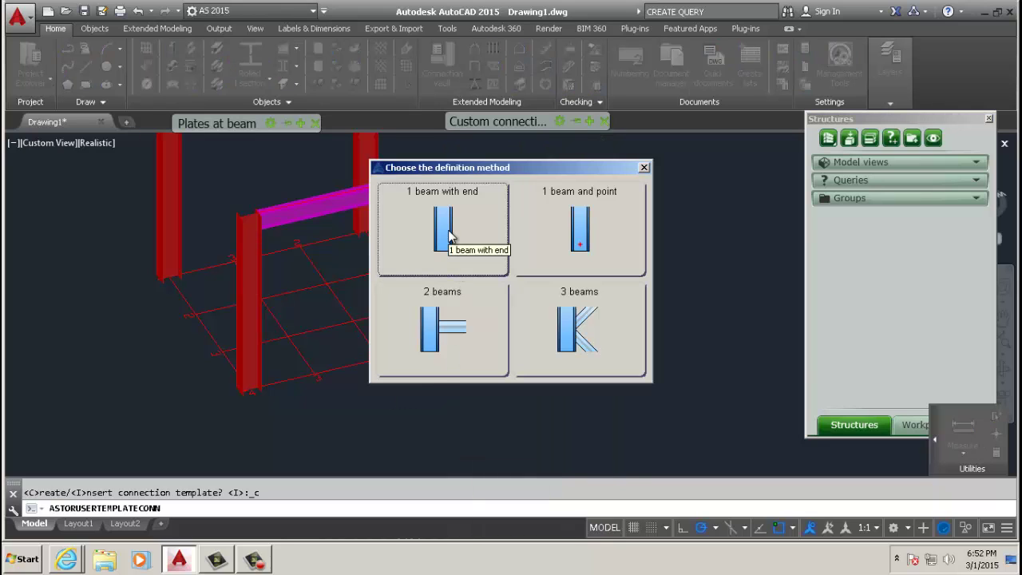
left_click(449, 236)
scroll(471, 383, "up", 2)
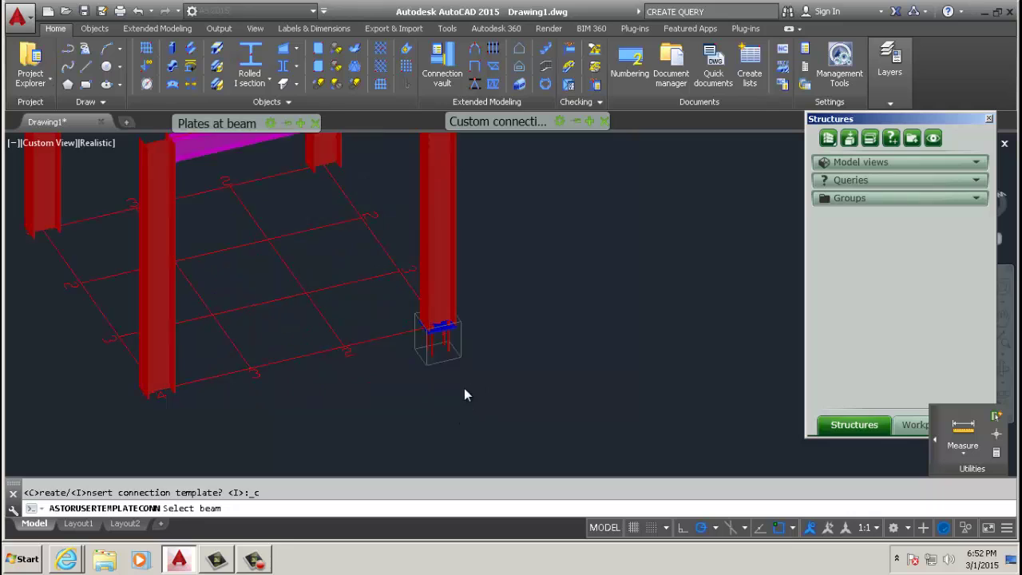
scroll(466, 395, "up", 1)
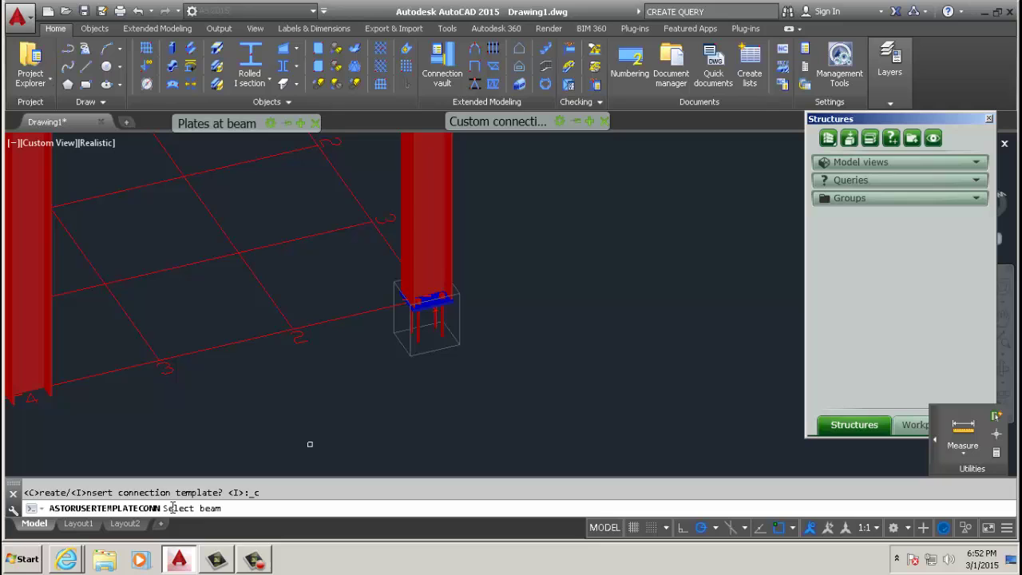
left_click(448, 250)
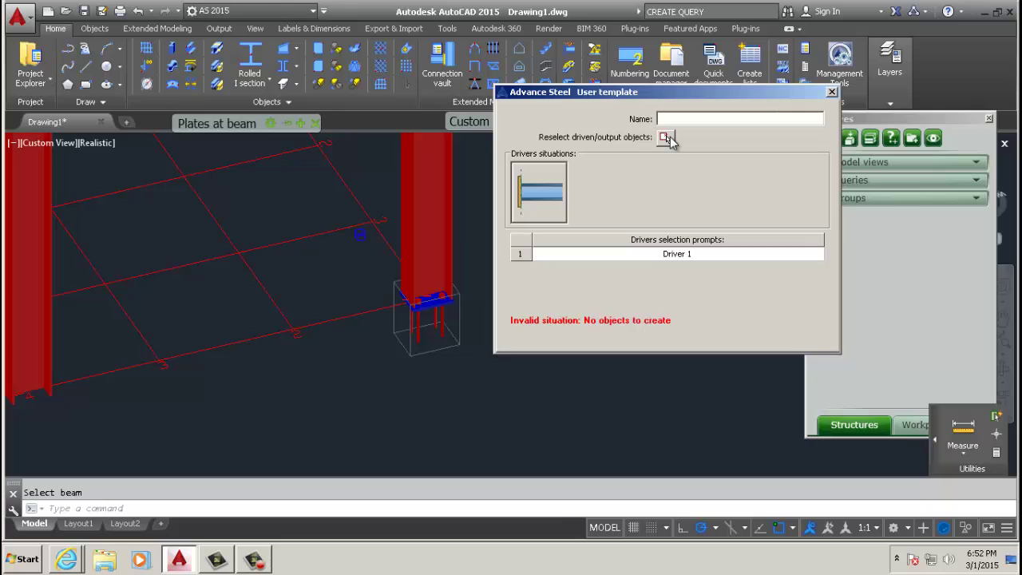
Step: Window-select the base plate as the template's contents and name the template BP
left_click(665, 137)
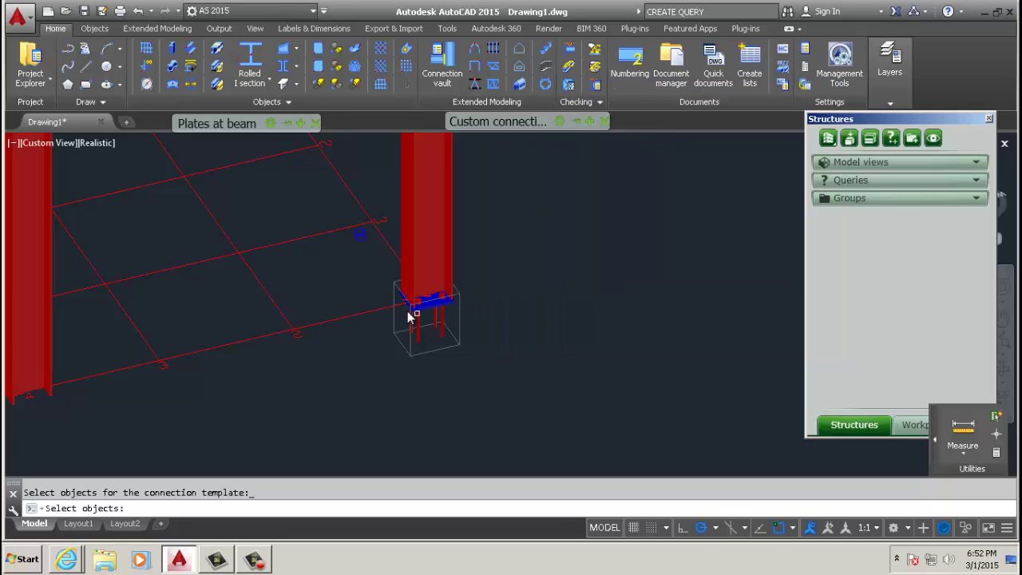
left_click(390, 290)
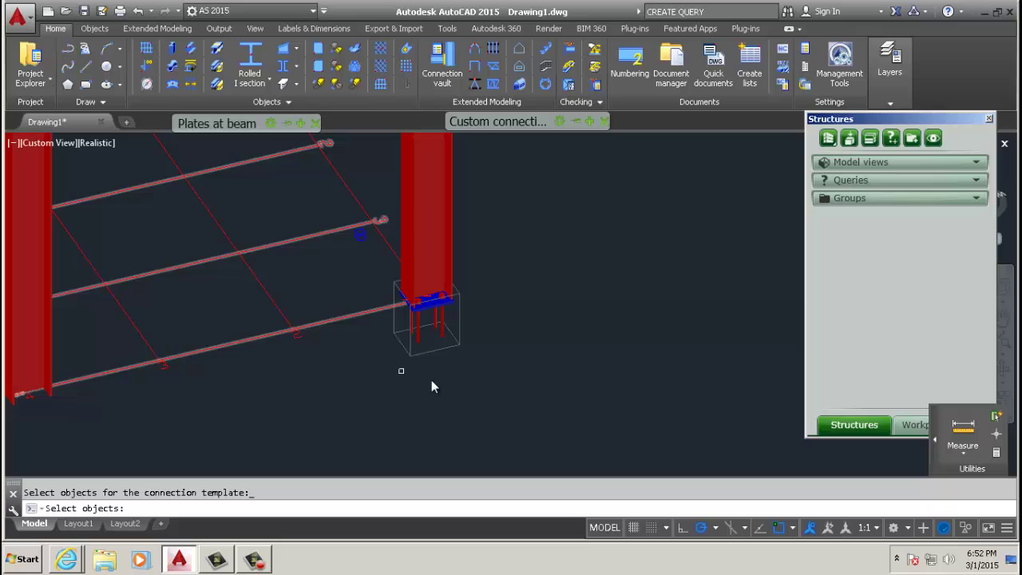
left_click(460, 340)
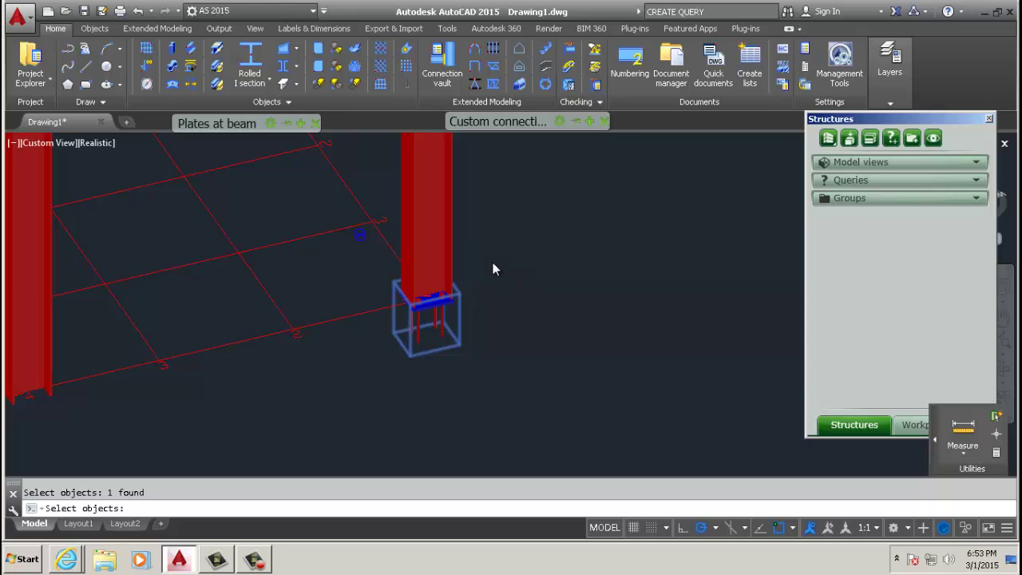
key("Return")
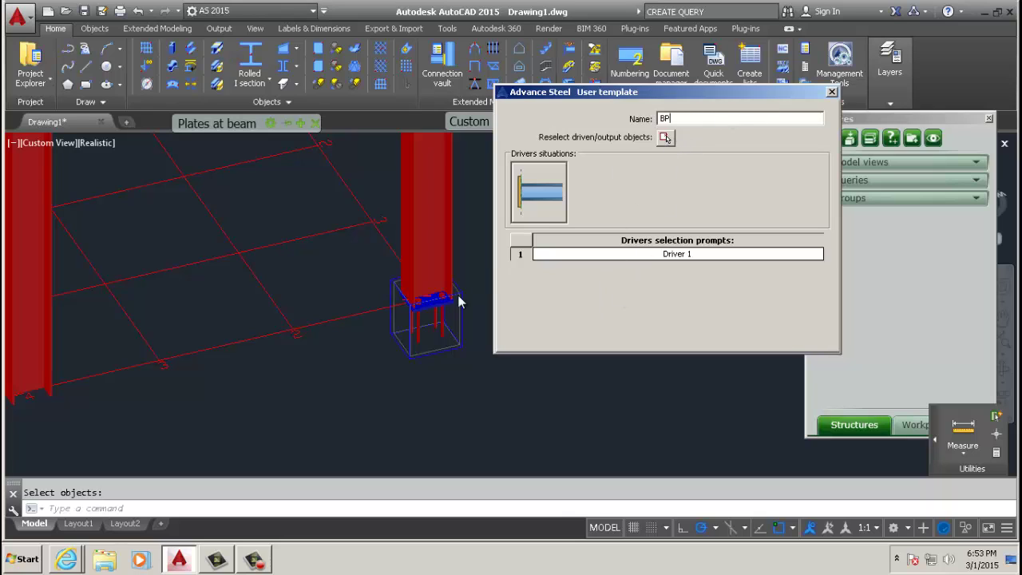
left_click(884, 108)
Step: Close the BP template settings and zoom in and out to inspect the base plate
left_click(830, 93)
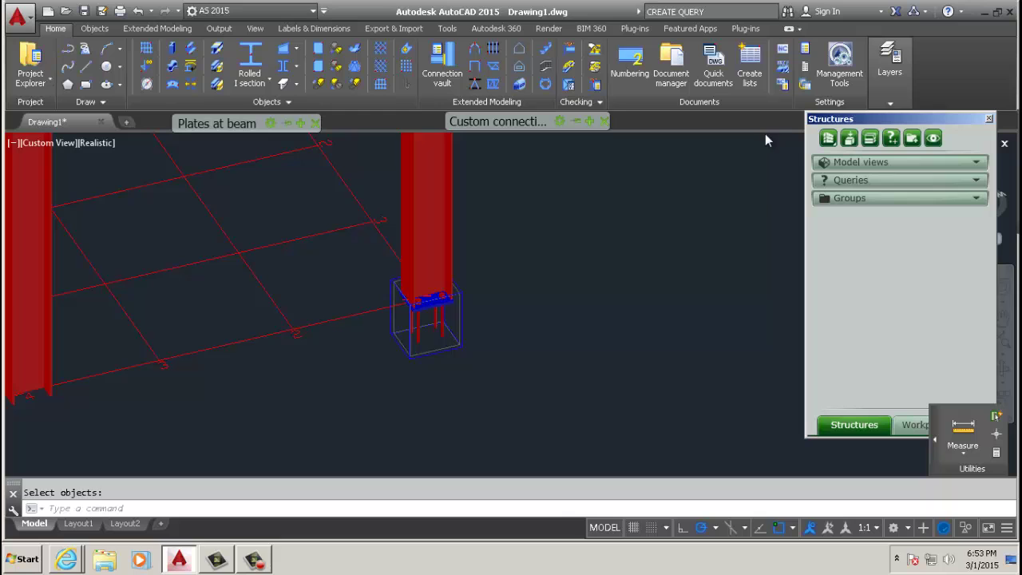
scroll(426, 360, "up", 5)
scroll(435, 351, "up", 2)
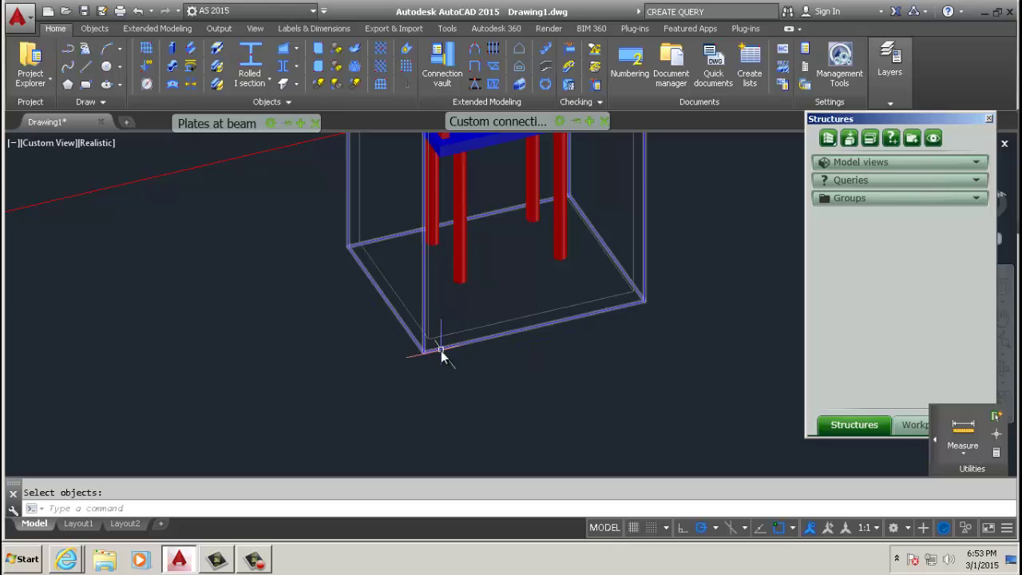
scroll(479, 363, "down", 4)
scroll(531, 295, "down", 1)
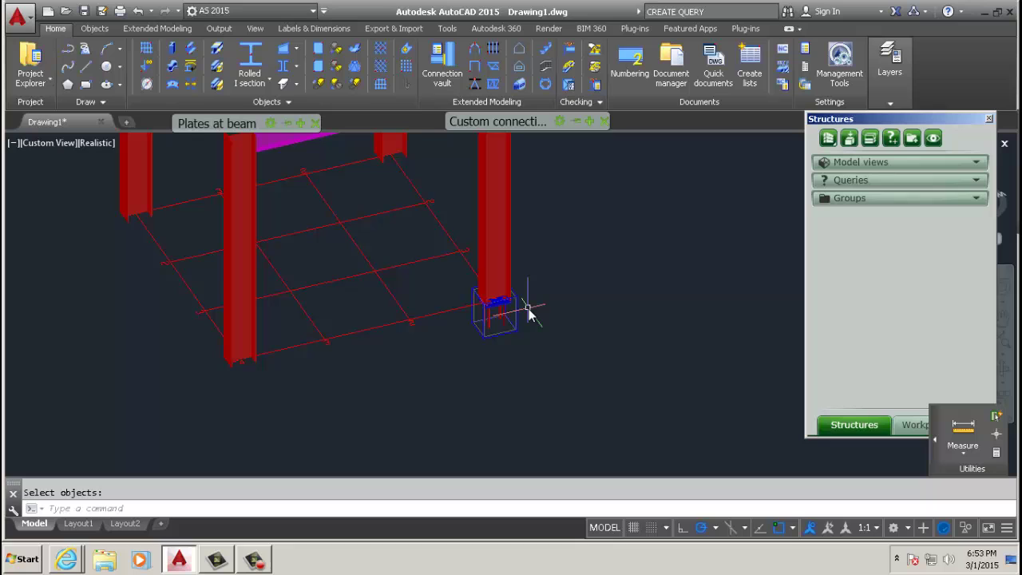
scroll(491, 309, "up", 3)
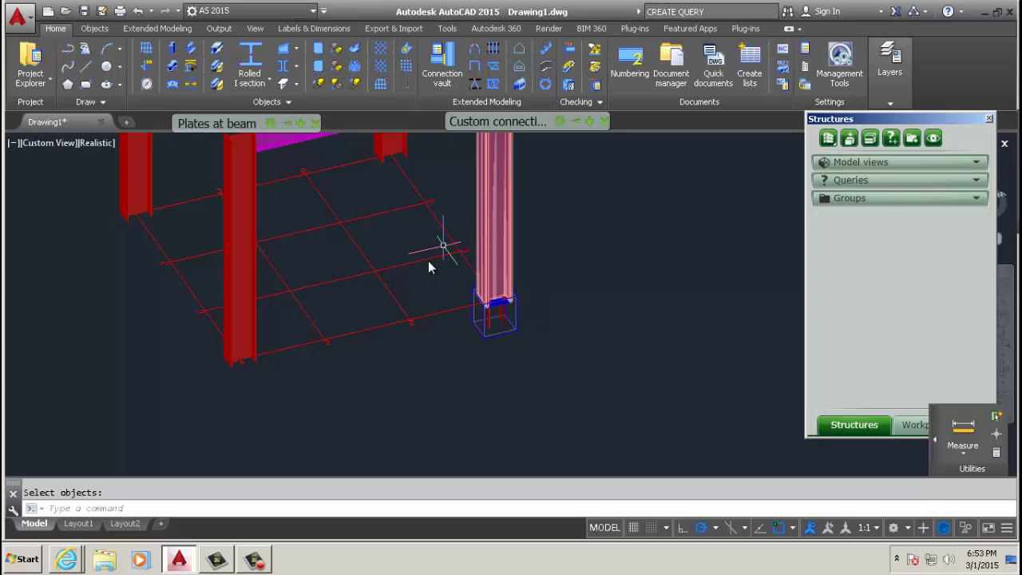
scroll(481, 317, "down", 3)
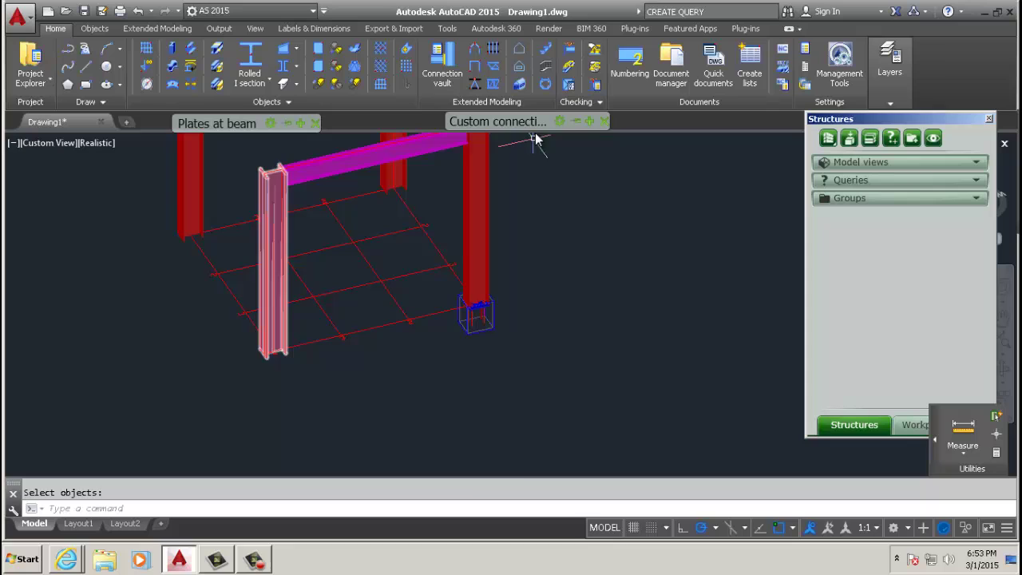
mouse_move(525, 123)
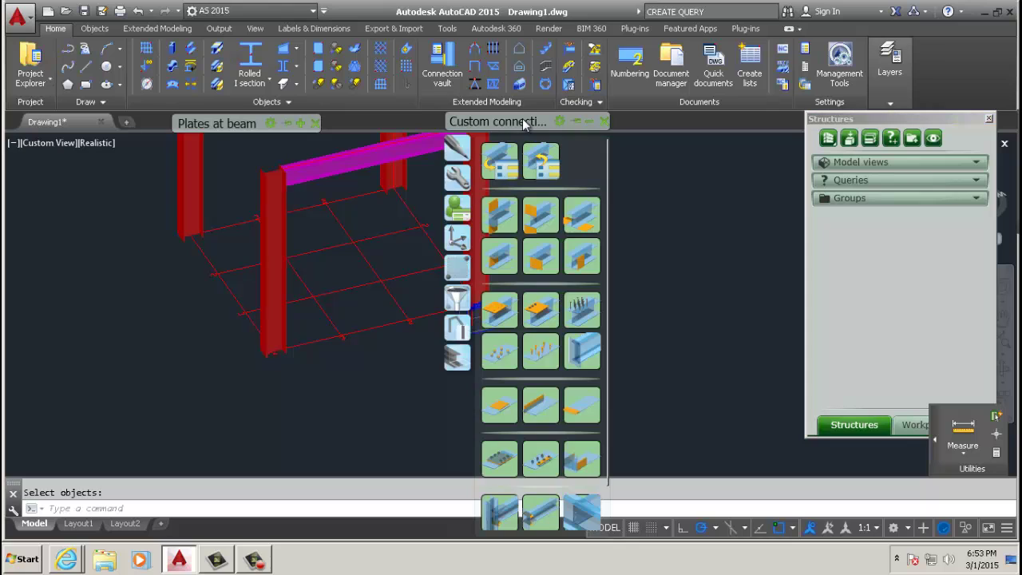
Step: Insert the saved BP template from the Connection template explorer onto the front-left column
left_click(542, 166)
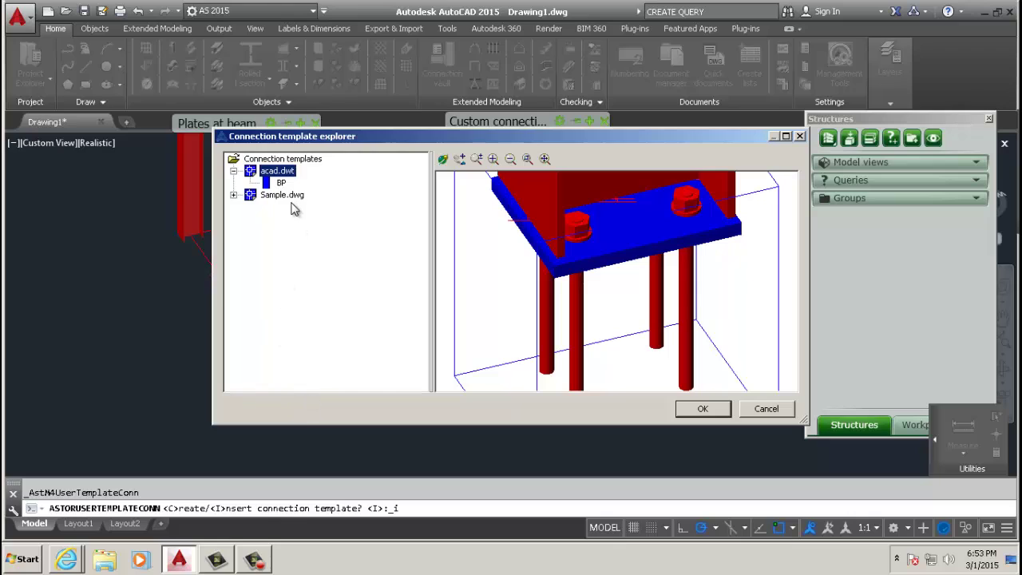
left_click(280, 182)
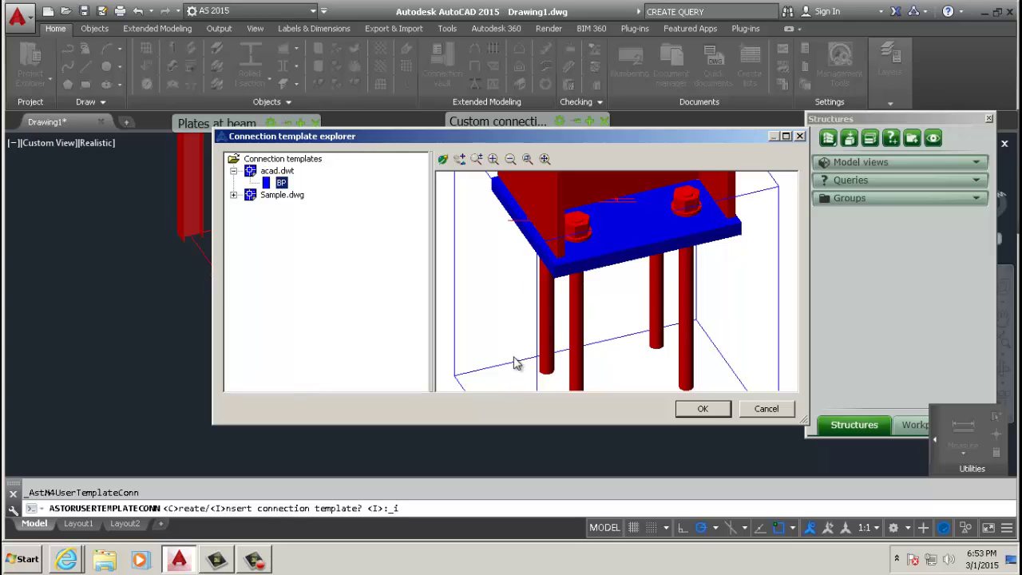
left_click(716, 411)
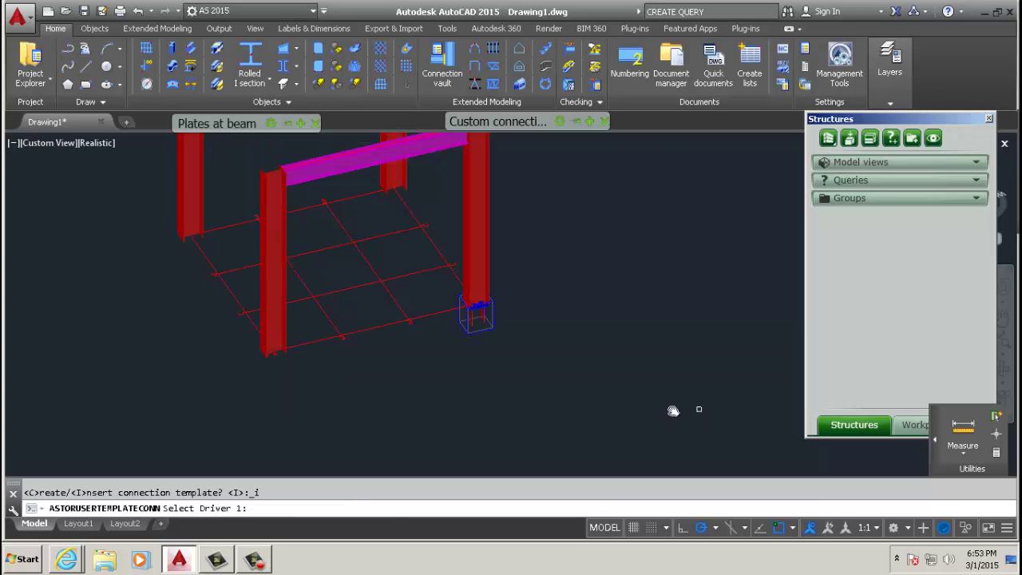
scroll(253, 400, "up", 2)
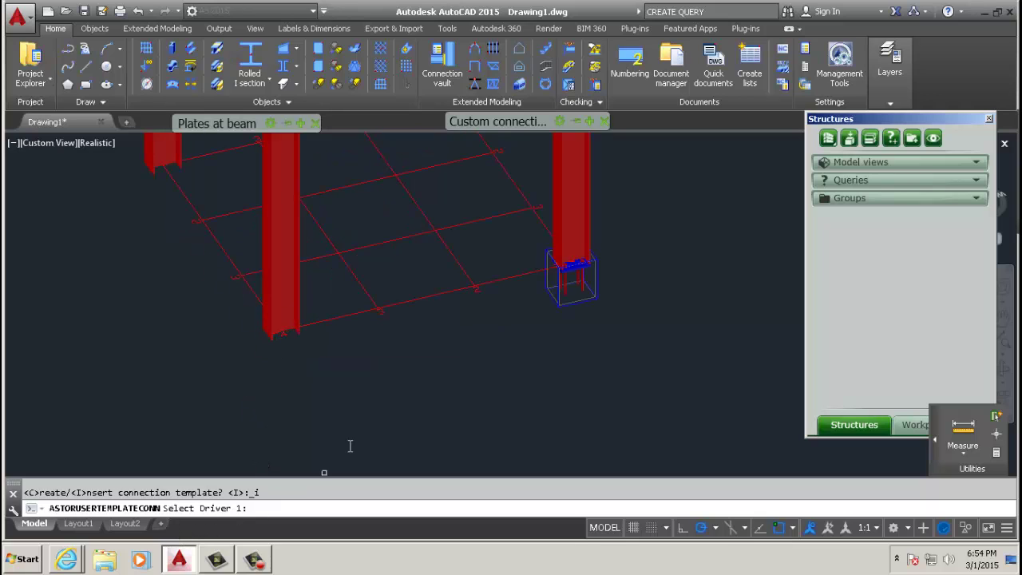
scroll(279, 310, "up", 3)
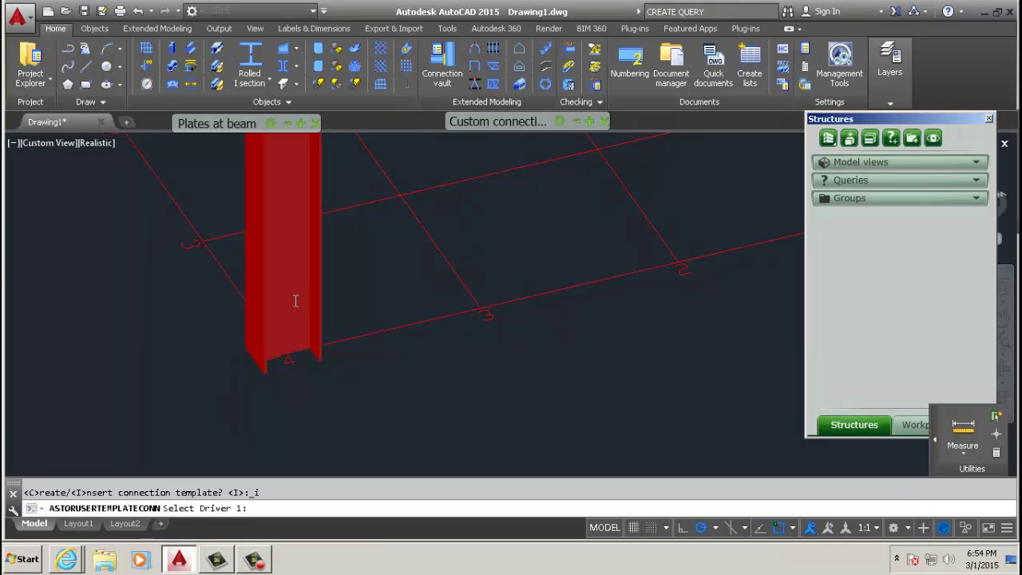
left_click(315, 382)
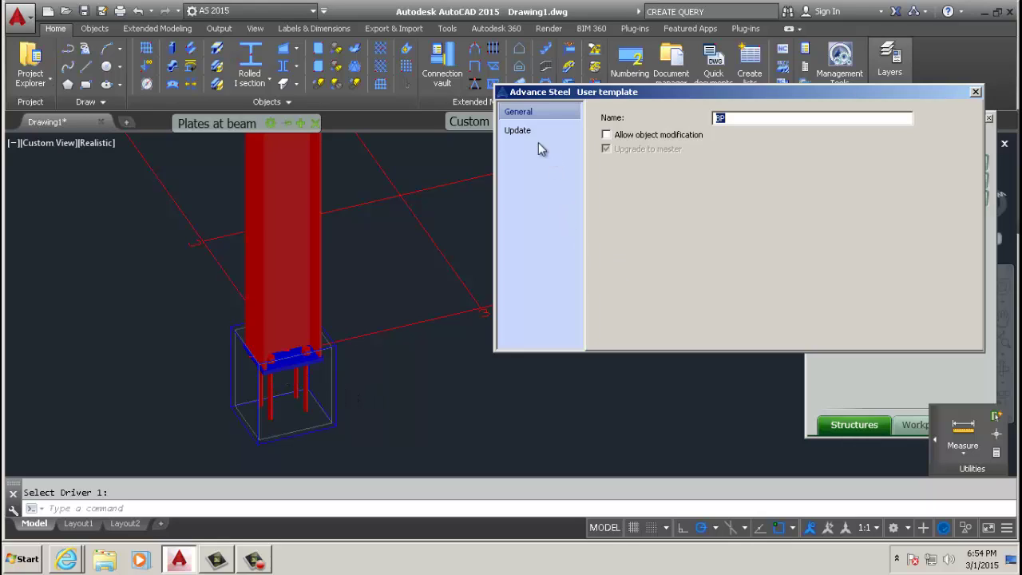
Step: Tick 'Allow object modification' for the inserted BP base plate and close its settings
left_click(606, 136)
left_click(605, 136)
left_click(975, 93)
scroll(333, 284, "down", 4)
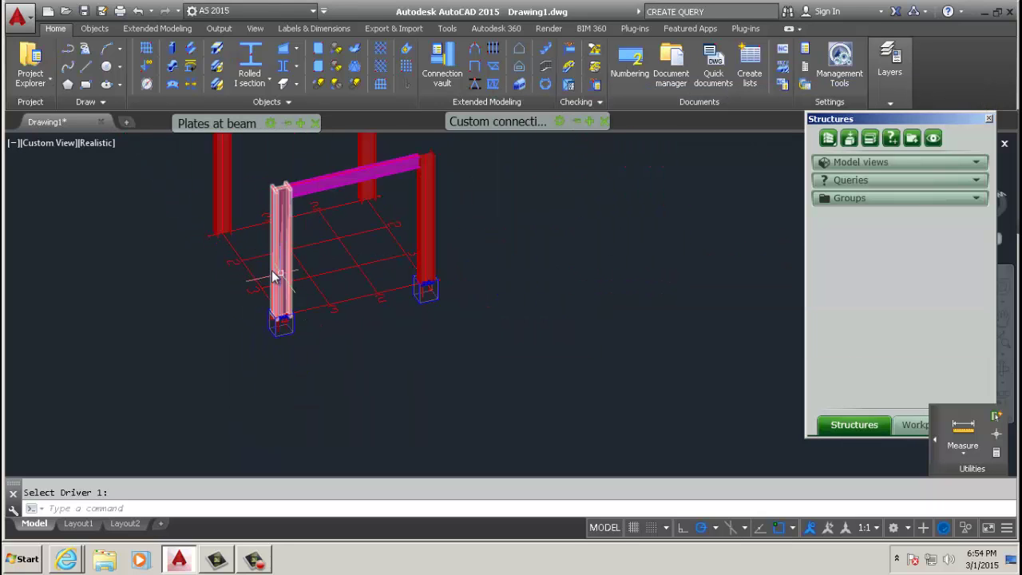
Step: Insert the BP template on the back-left column with object modification allowed
middle_click_drag(267, 336, 282, 336)
key("Escape")
scroll(237, 296, "up", 4)
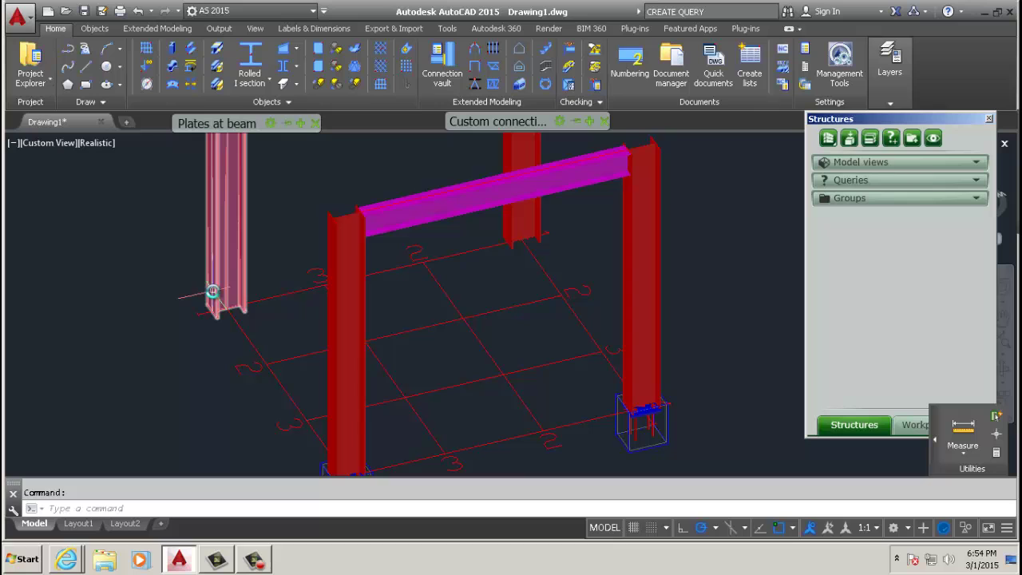
left_click(527, 156)
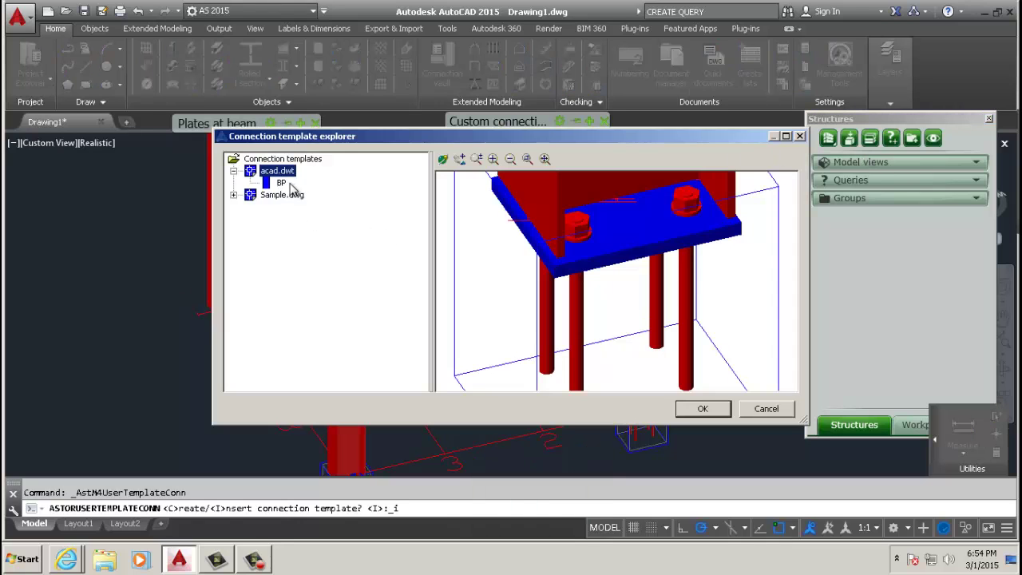
left_click(708, 410)
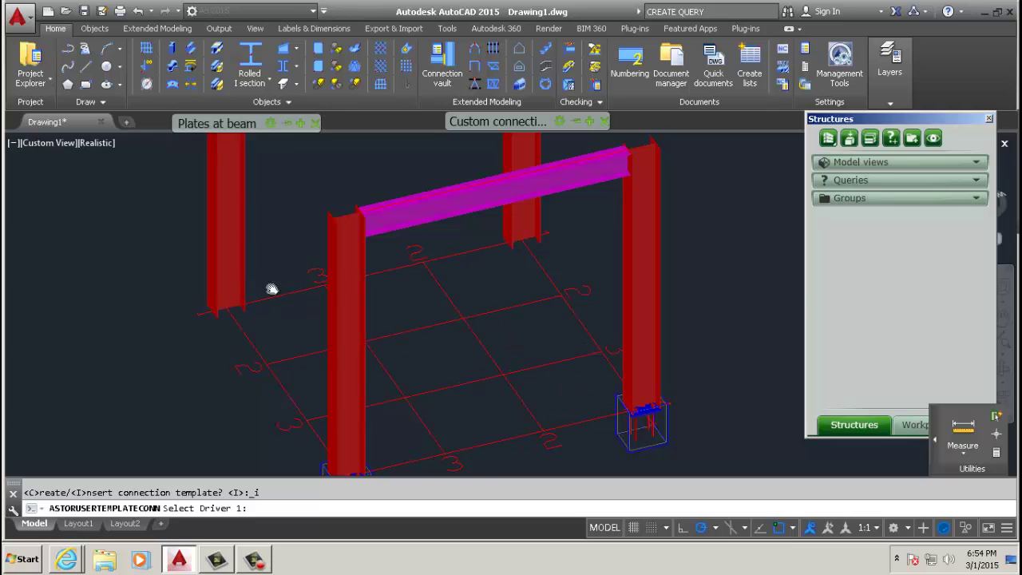
left_click(575, 200)
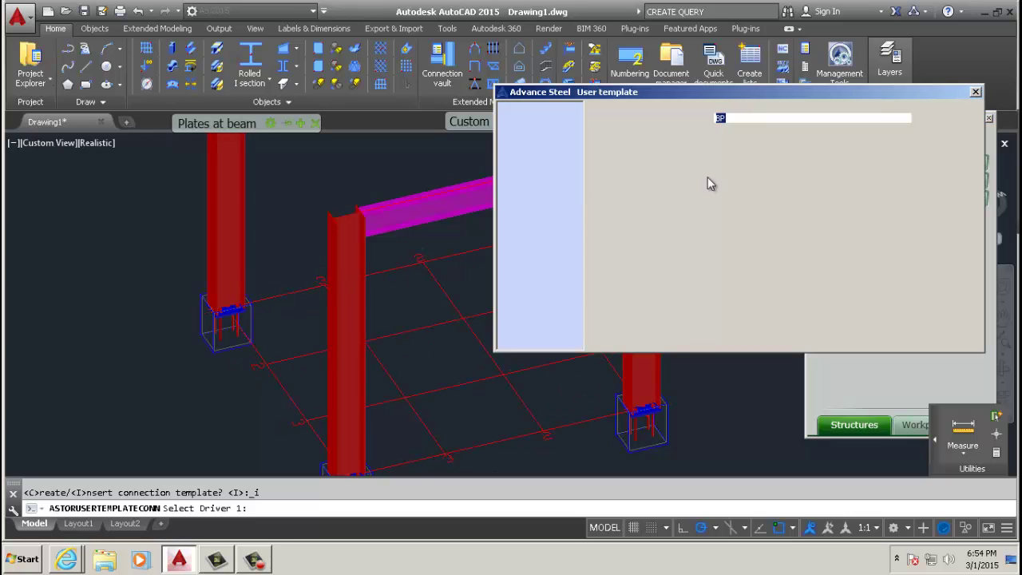
left_click(676, 135)
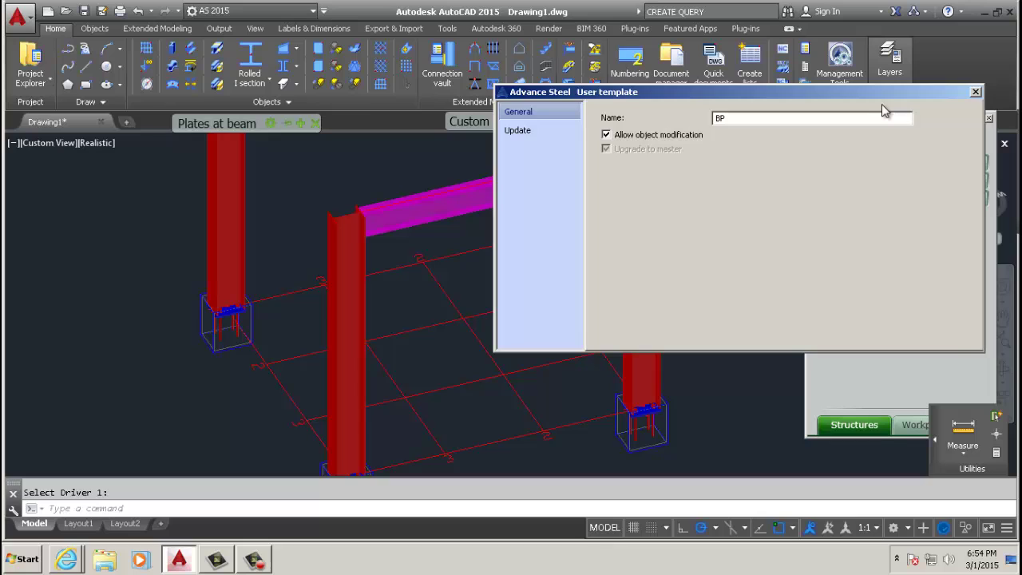
left_click(976, 94)
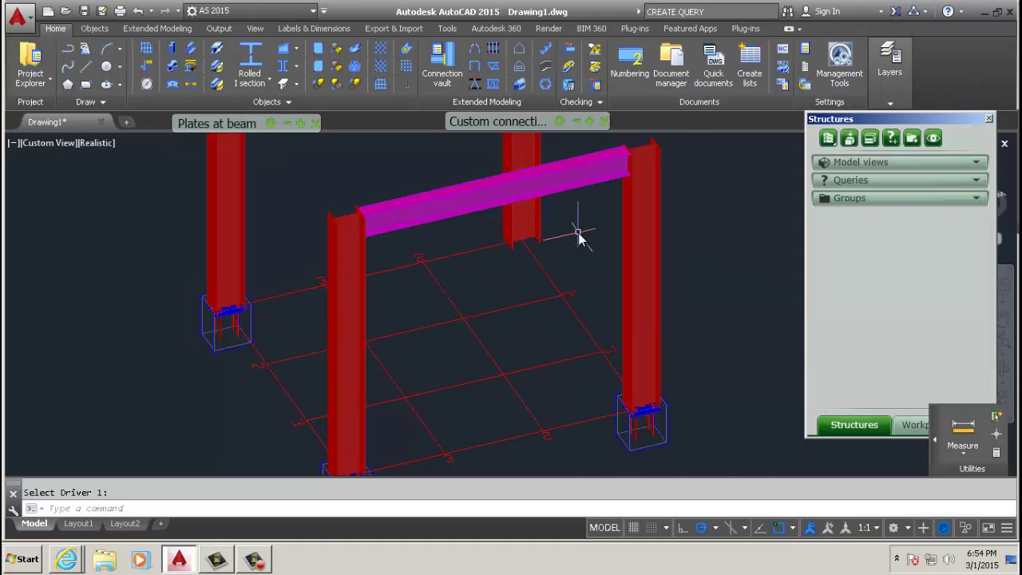
Step: Insert the BP template on the back-right column and close its settings
right_click(580, 234)
left_click(594, 219)
left_click(586, 221)
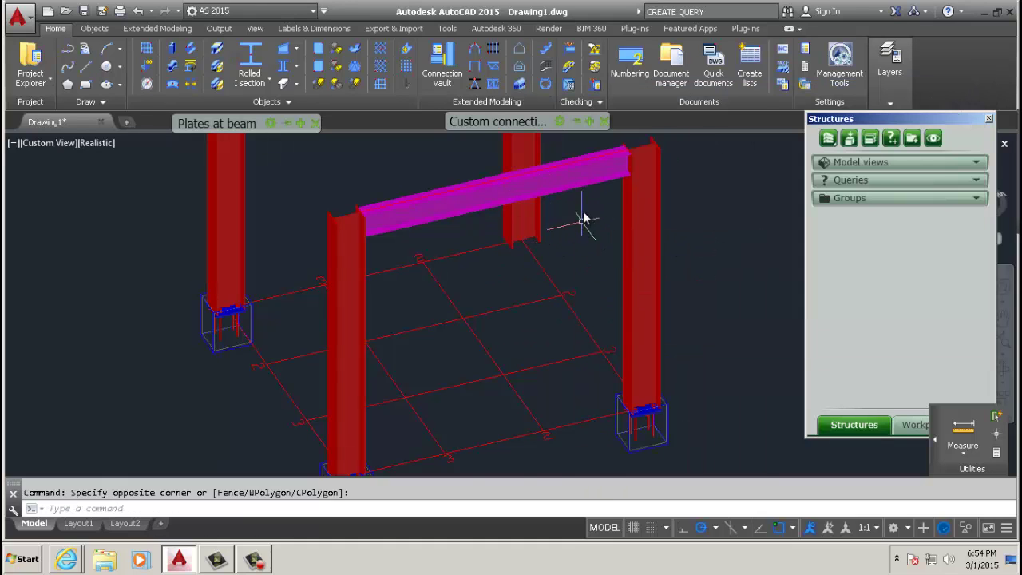
mouse_move(497, 122)
left_click(543, 159)
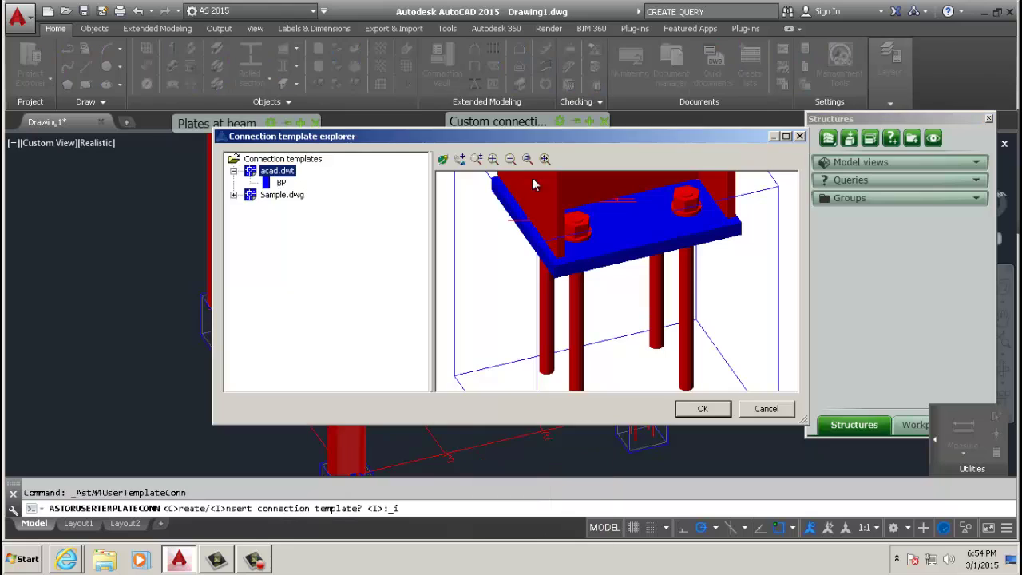
left_click(700, 412)
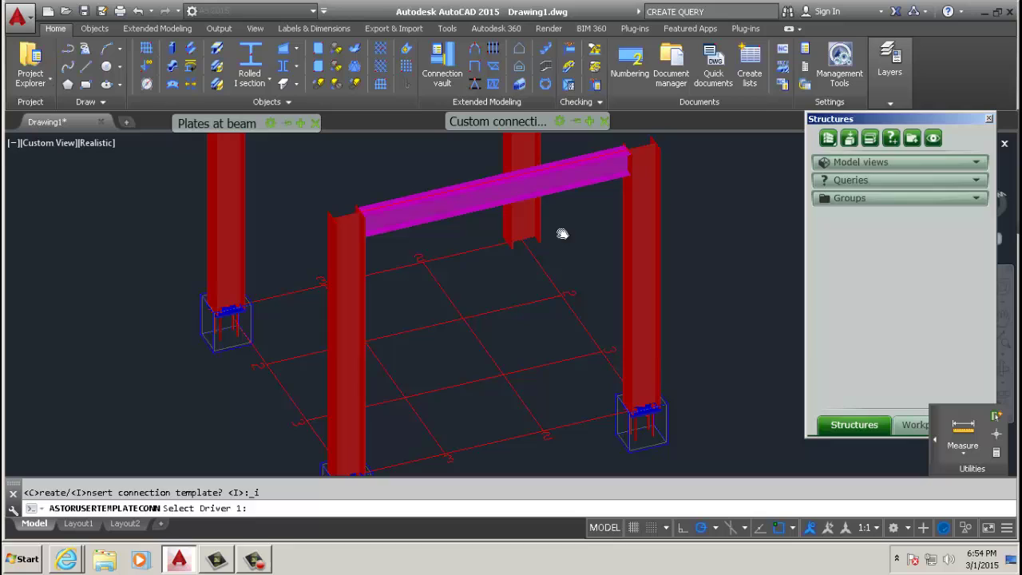
key("Return")
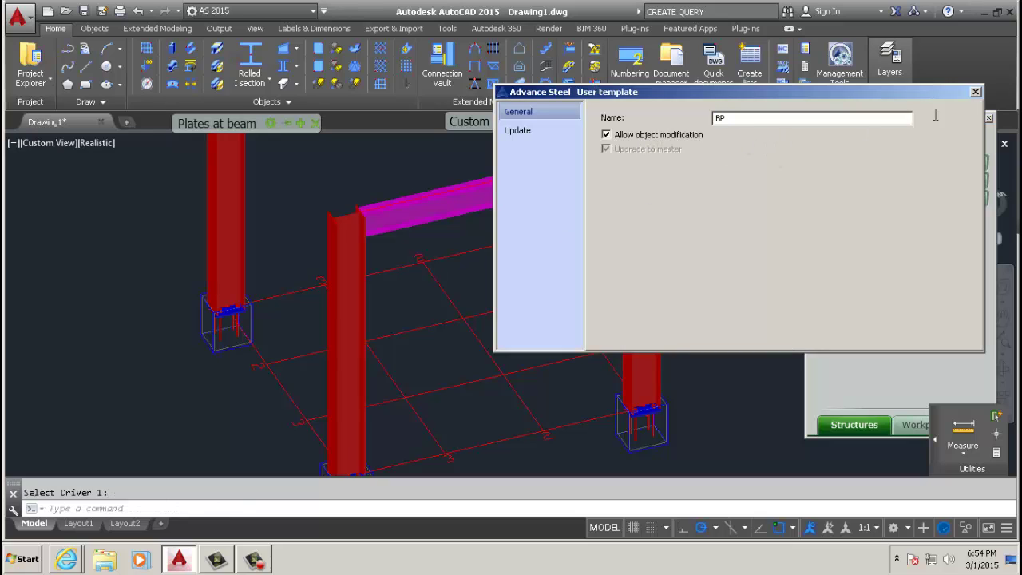
left_click(975, 92)
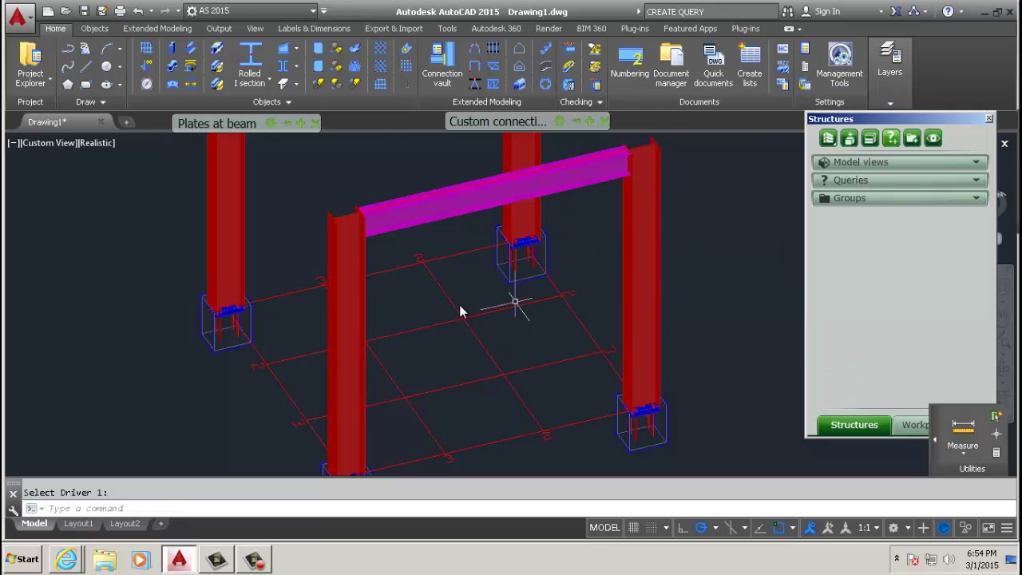
scroll(468, 308, "down", 2)
middle_click_drag(426, 285, 346, 239)
Step: Zoom around to check the installed base plates, then select the front-left base plate joint
key("Escape")
scroll(431, 252, "up", 5)
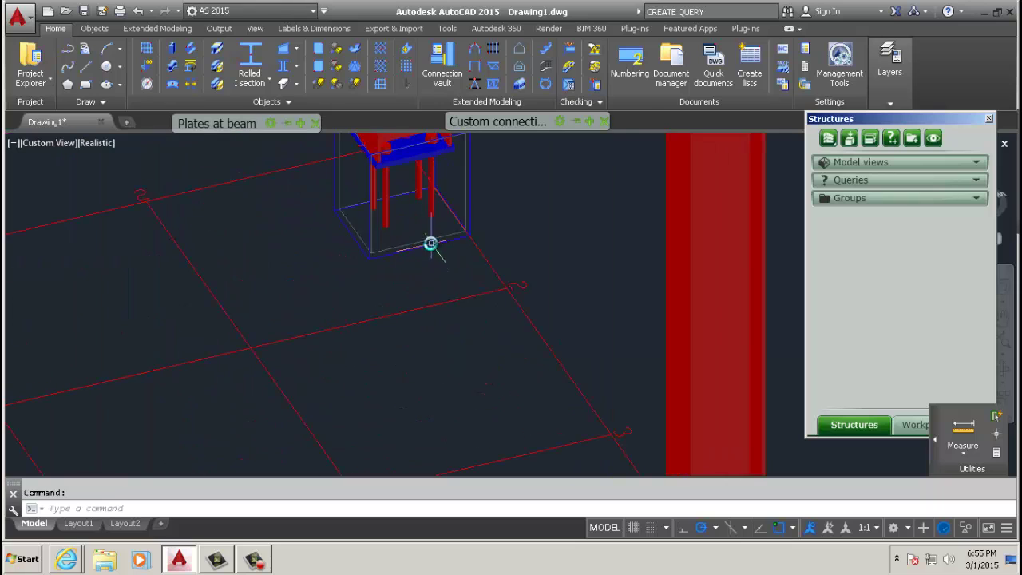
scroll(425, 247, "down", 4)
scroll(425, 250, "down", 2)
scroll(280, 405, "up", 6)
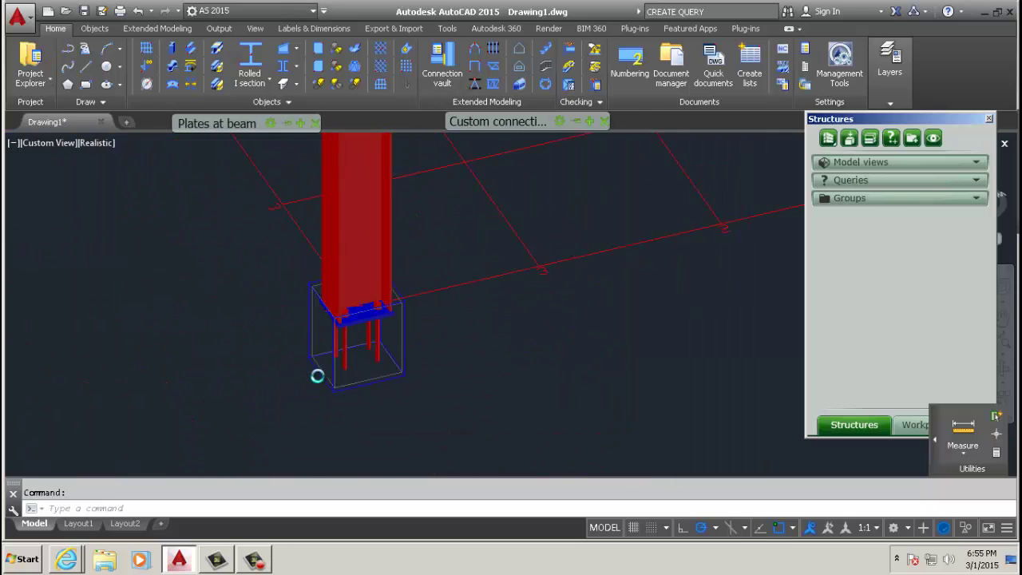
scroll(240, 288, "down", 3)
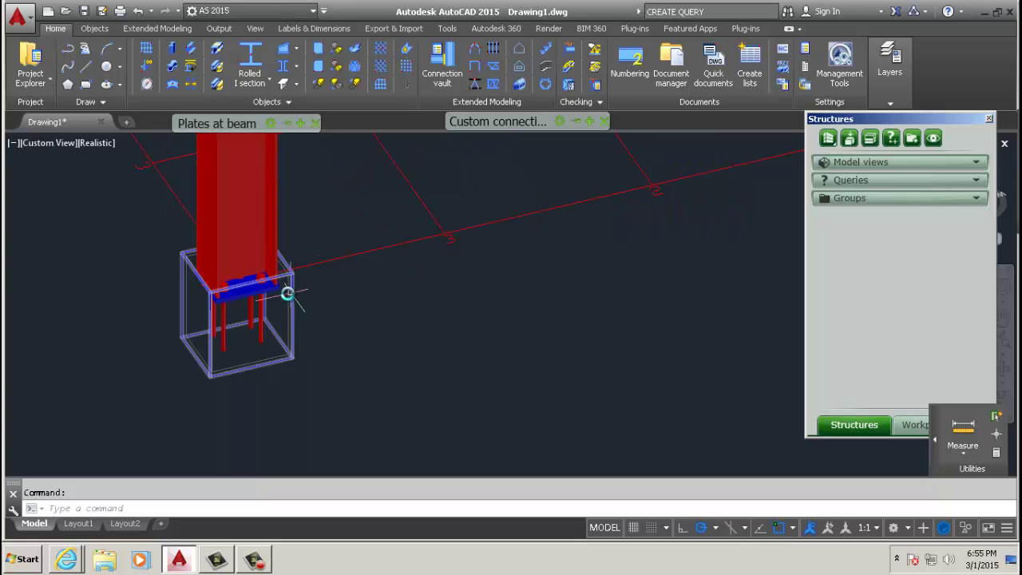
scroll(320, 320, "down", 6)
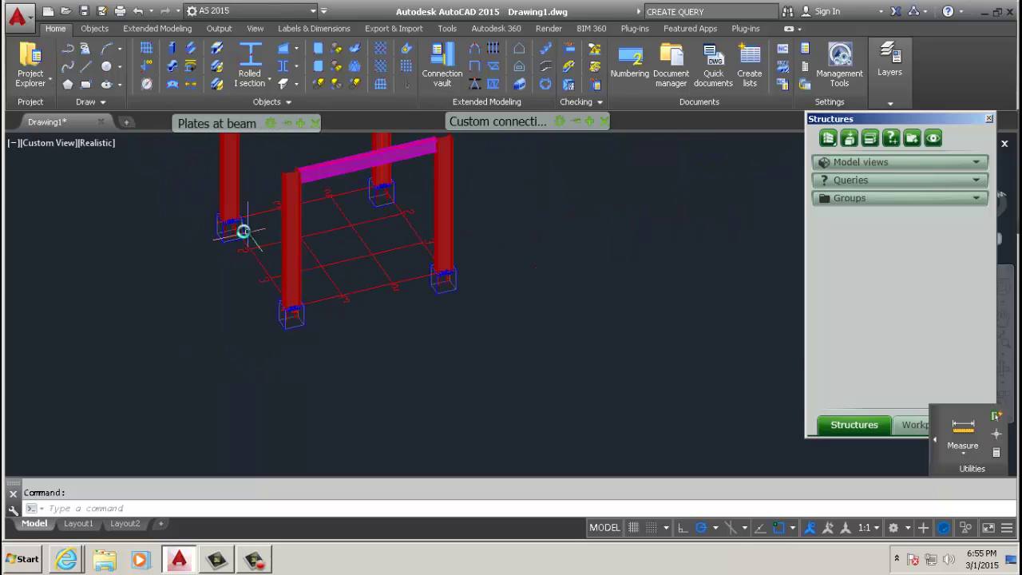
scroll(189, 257, "up", 4)
scroll(253, 317, "down", 6)
scroll(199, 285, "up", 5)
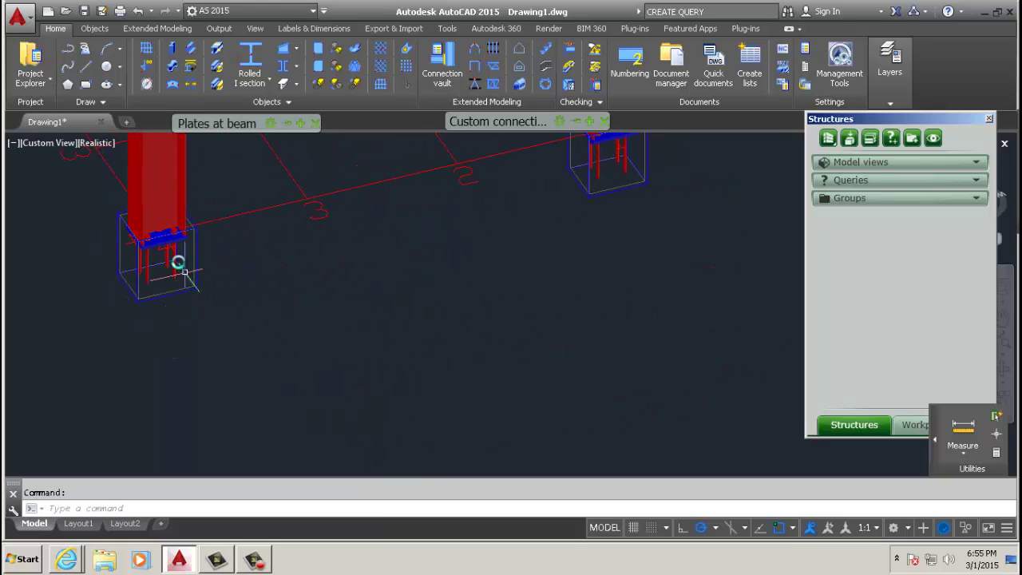
left_click(171, 235)
Step: Apply the Default HSS library preset to the base plate and close its settings
right_click(273, 244)
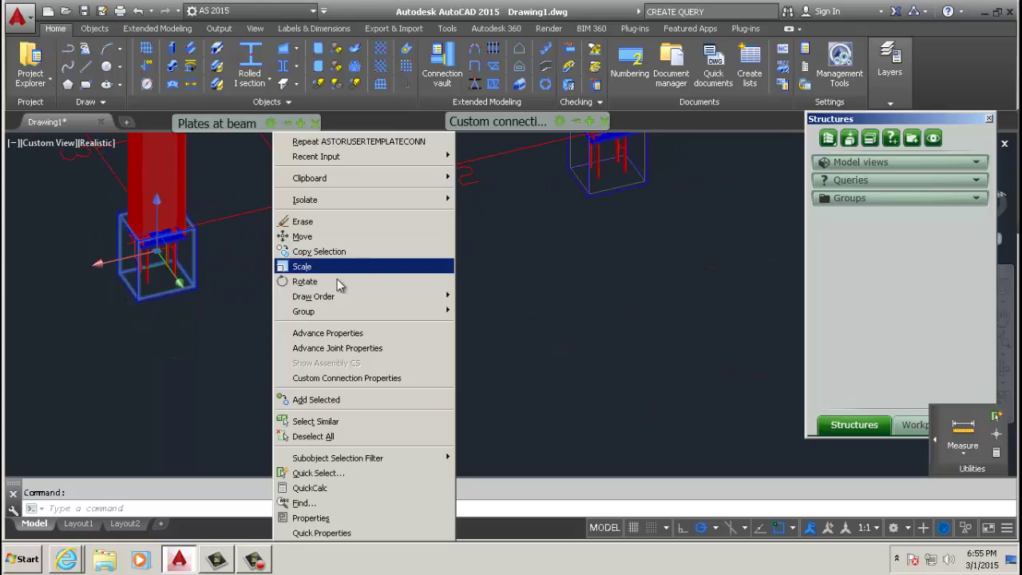
left_click(337, 348)
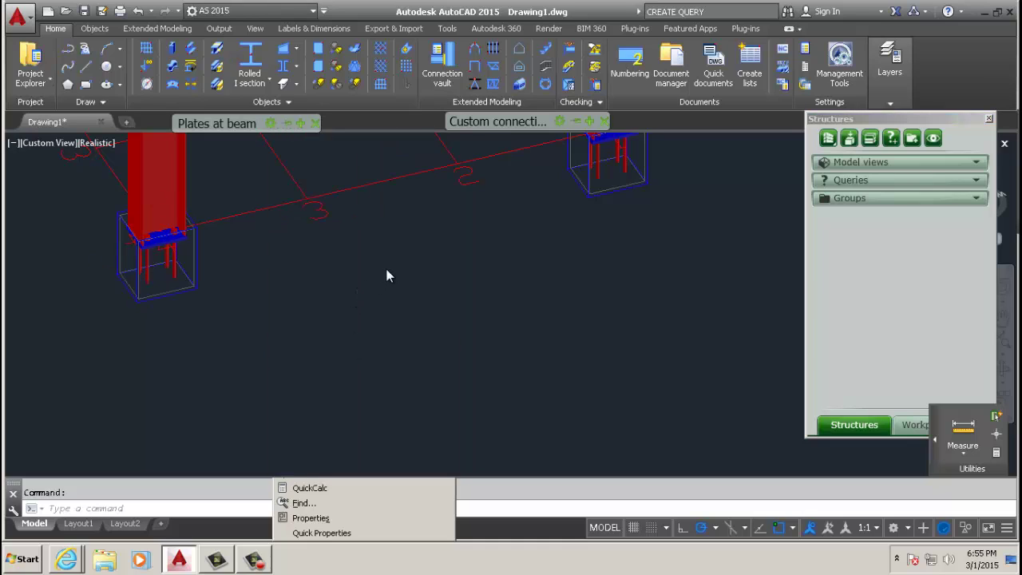
left_click(520, 147)
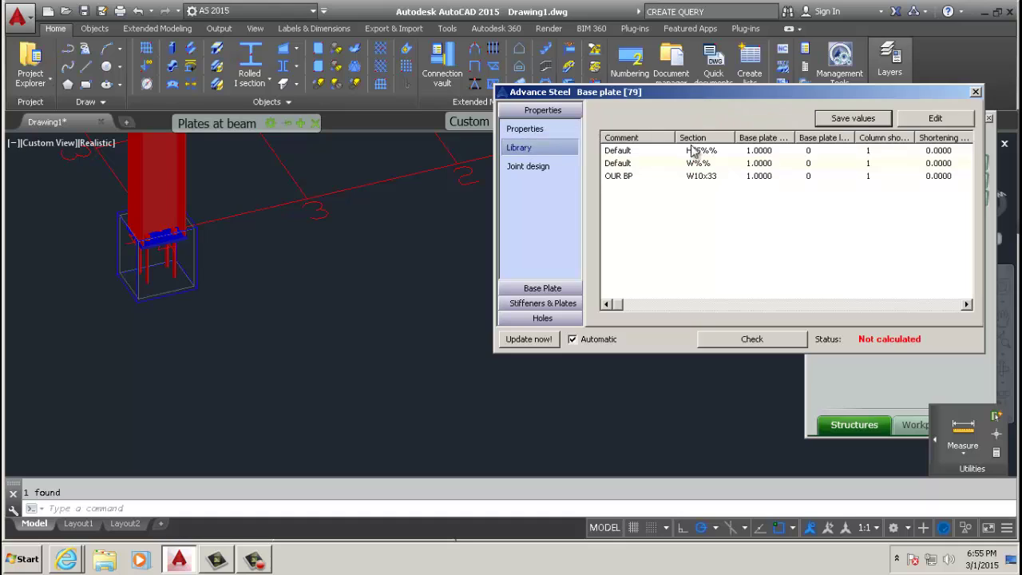
left_click_drag(654, 95, 562, 98)
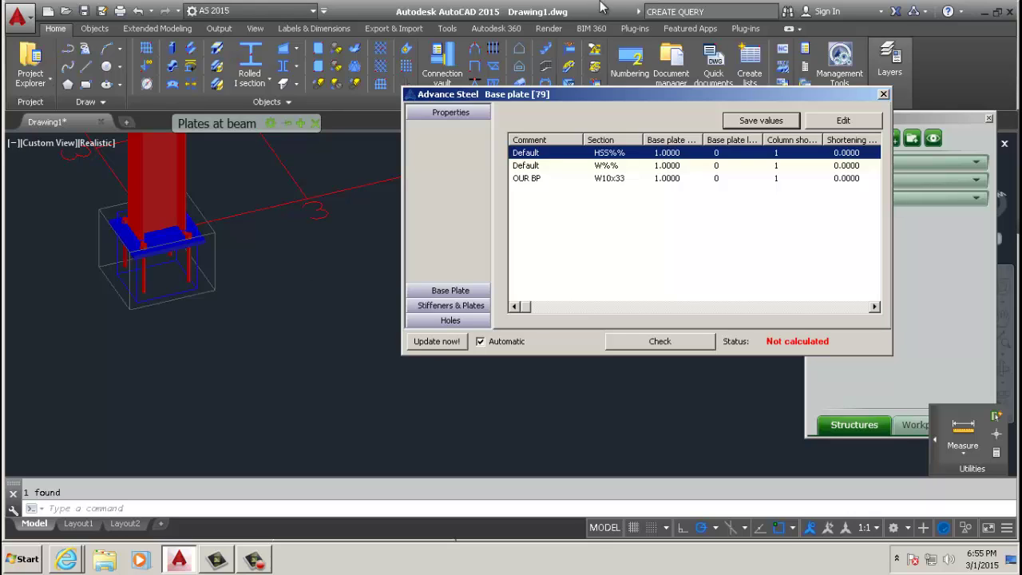
left_click(883, 95)
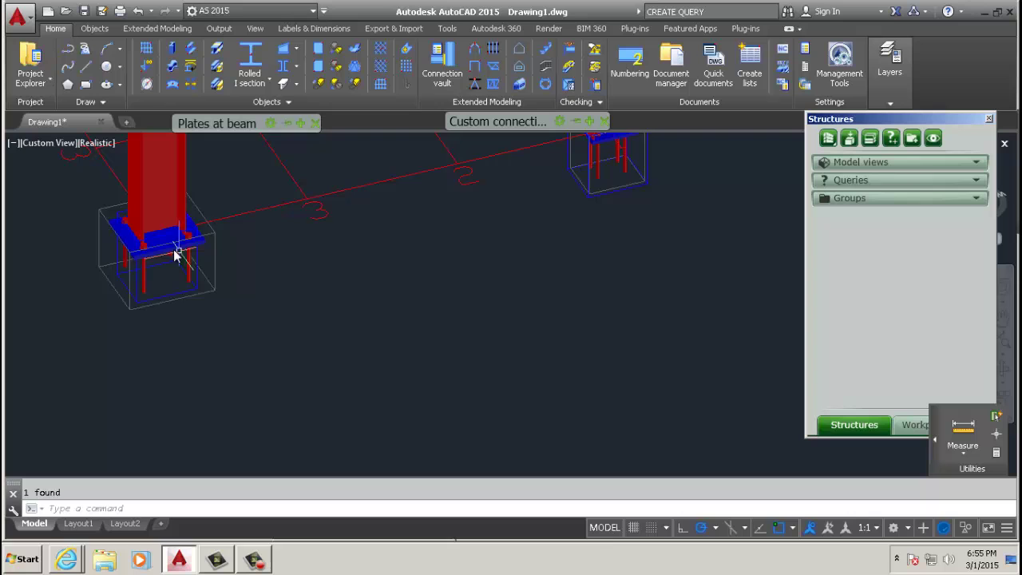
Step: Zoom around the footing and select the left column
scroll(177, 254, "up", 5)
scroll(196, 284, "down", 3)
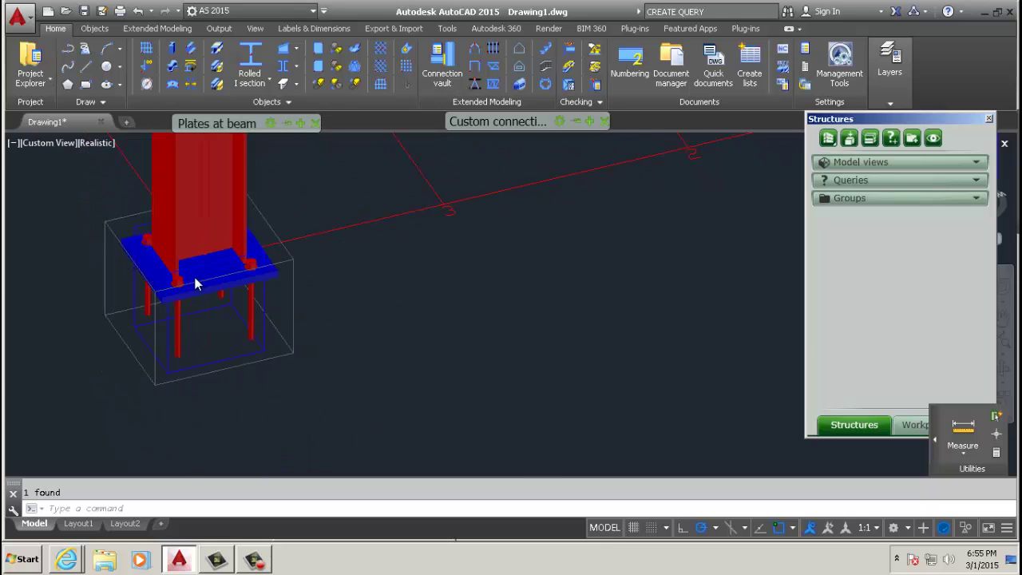
scroll(197, 284, "down", 4)
scroll(649, 178, "up", 3)
scroll(662, 209, "down", 3)
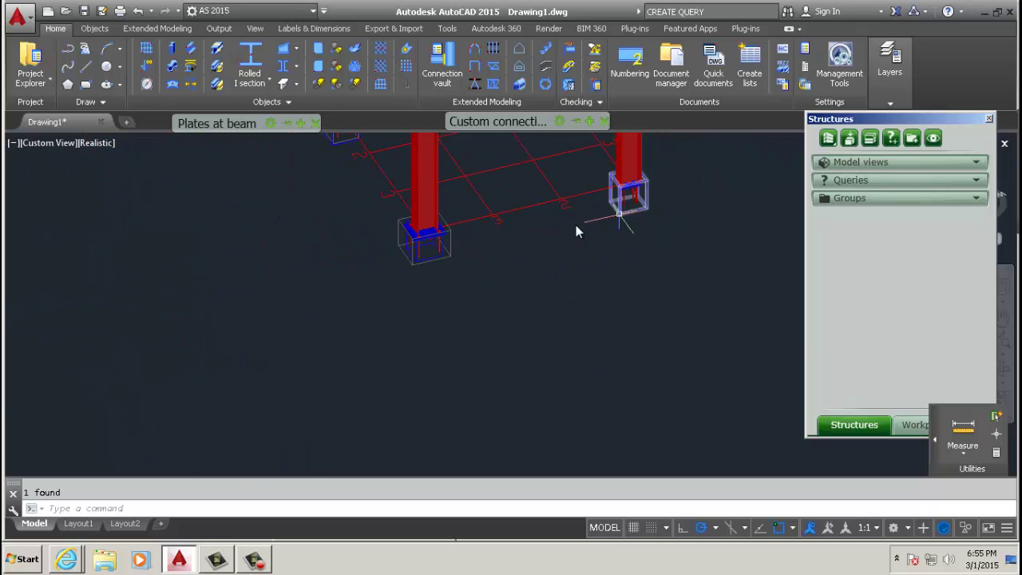
scroll(628, 172, "up", 3)
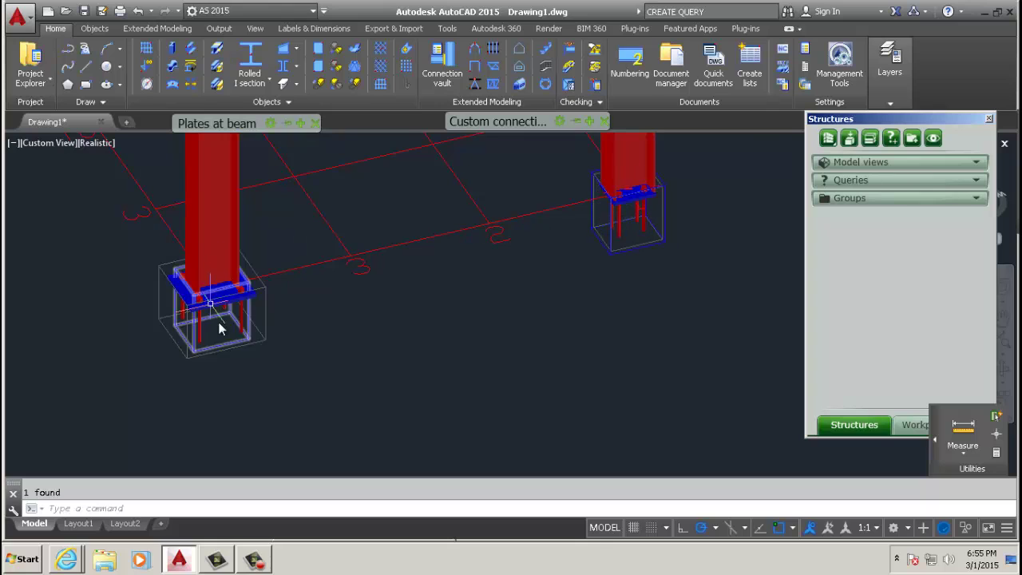
scroll(222, 328, "up", 2)
left_click(228, 285)
Step: Show the assembly coordinate system on the selected column, then clear the selection
right_click(373, 281)
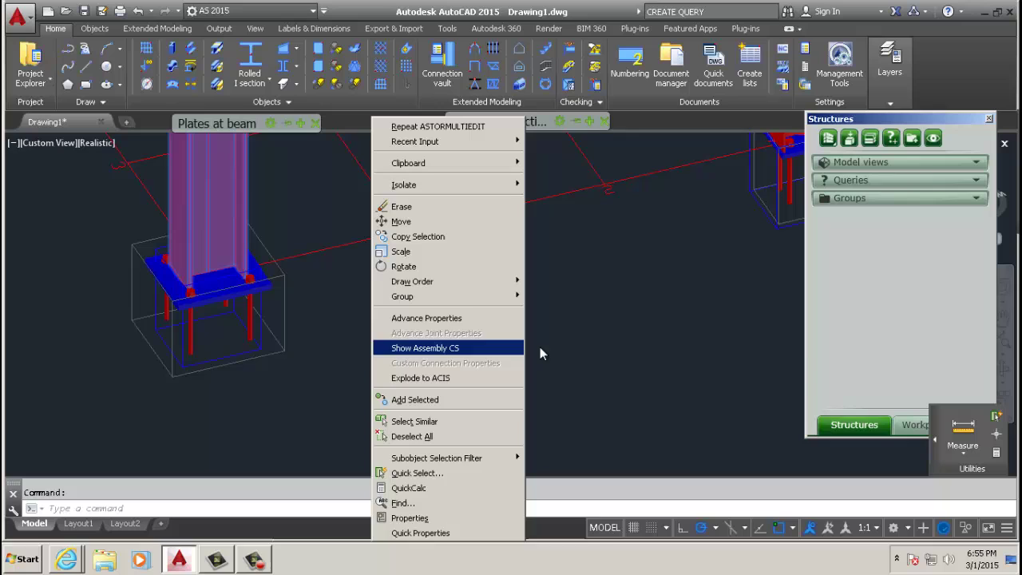
left_click(447, 348)
key("Escape")
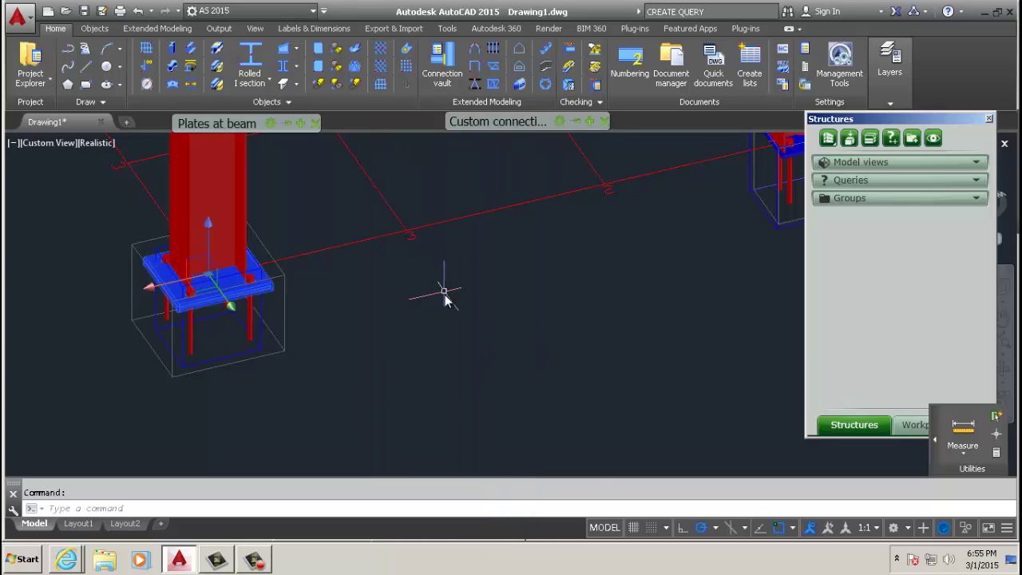
Step: Apply the OUR BP (W10x33) library preset to the base plate and close its settings
right_click(445, 297)
left_click(550, 333)
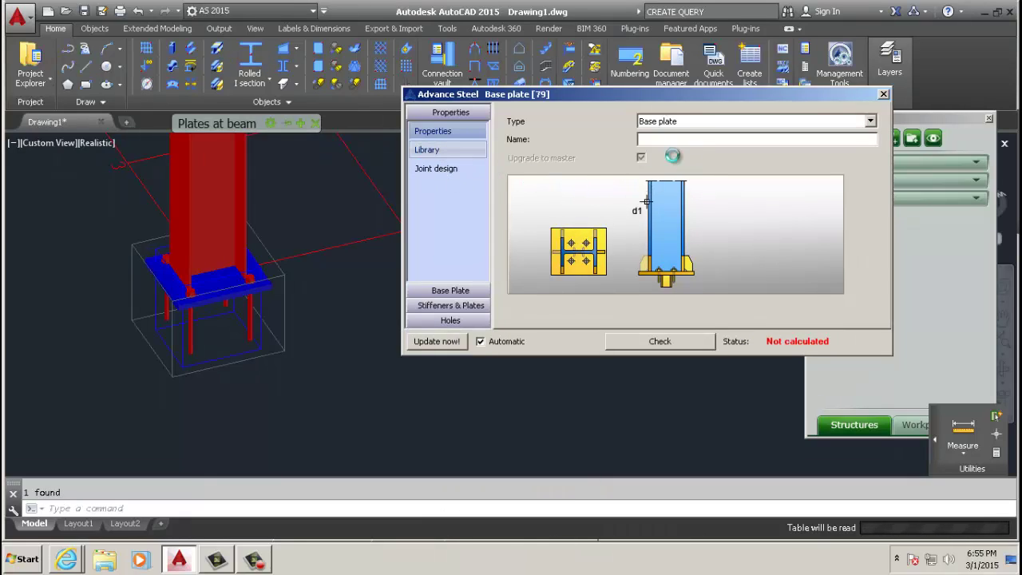
left_click(520, 178)
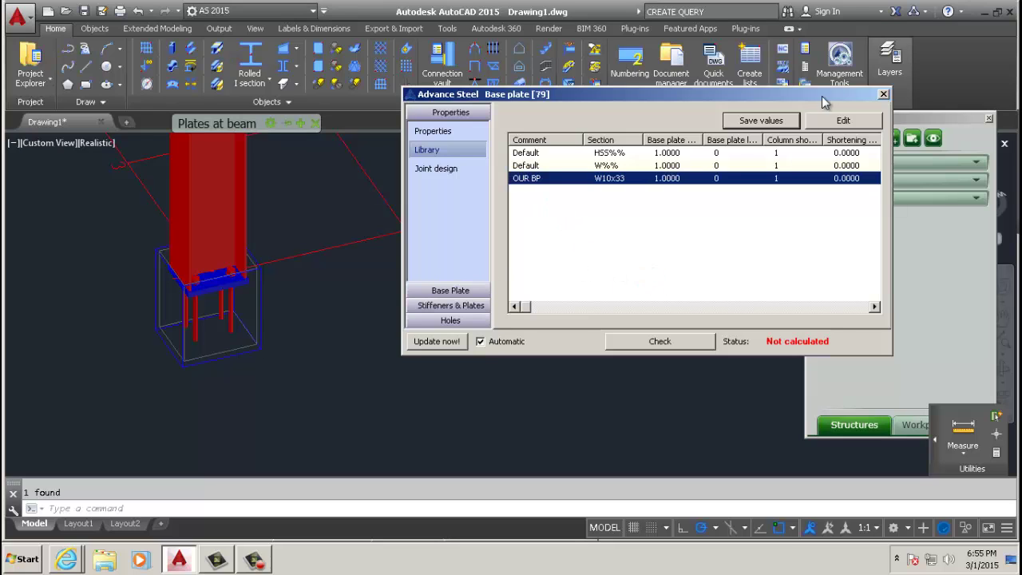
left_click(882, 95)
scroll(316, 345, "down", 5)
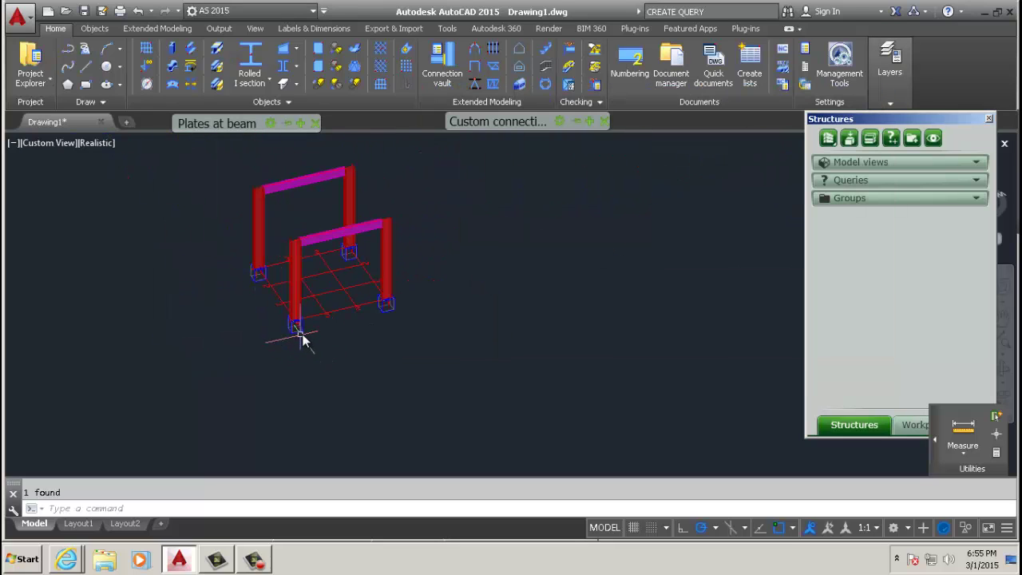
Step: Recentre and zoom around the steel frame to check the base plates on each column
middle_click_drag(299, 335, 285, 377)
scroll(335, 347, "up", 1)
scroll(433, 346, "up", 3)
scroll(342, 274, "up", 3)
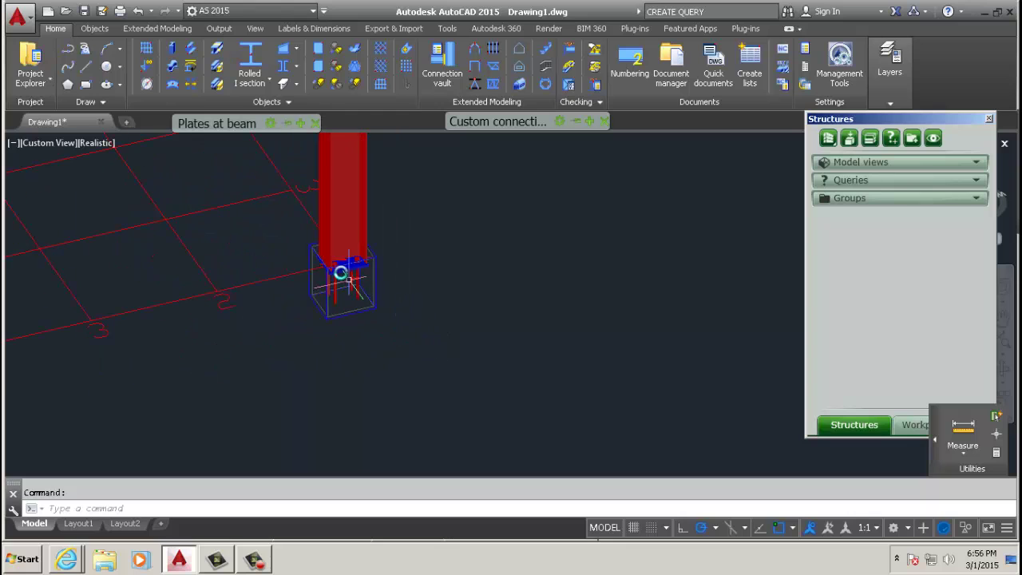
scroll(413, 275, "up", 3)
scroll(472, 292, "up", 1)
scroll(486, 311, "down", 8)
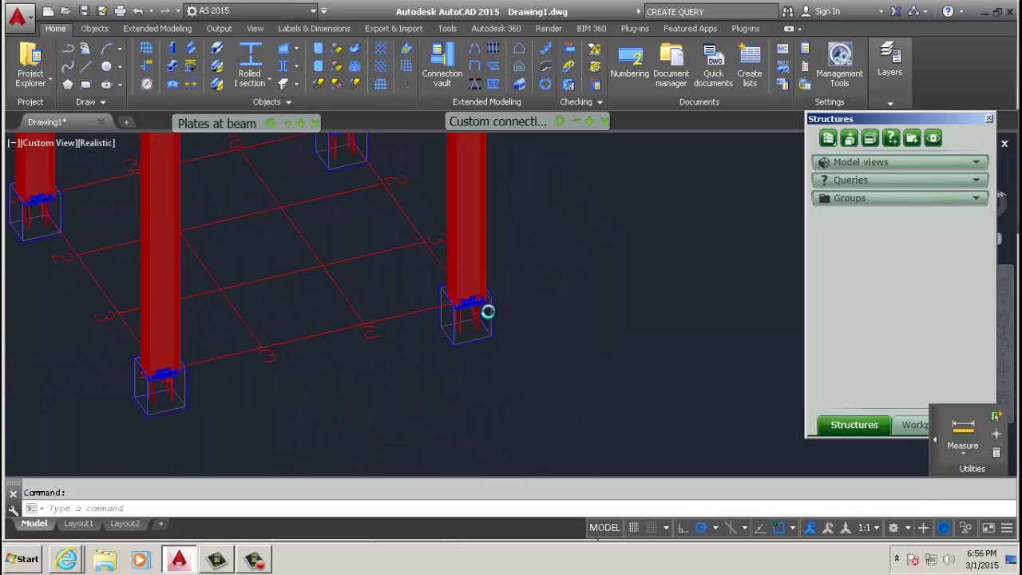
scroll(306, 255, "up", 2)
scroll(349, 279, "up", 2)
scroll(312, 272, "up", 2)
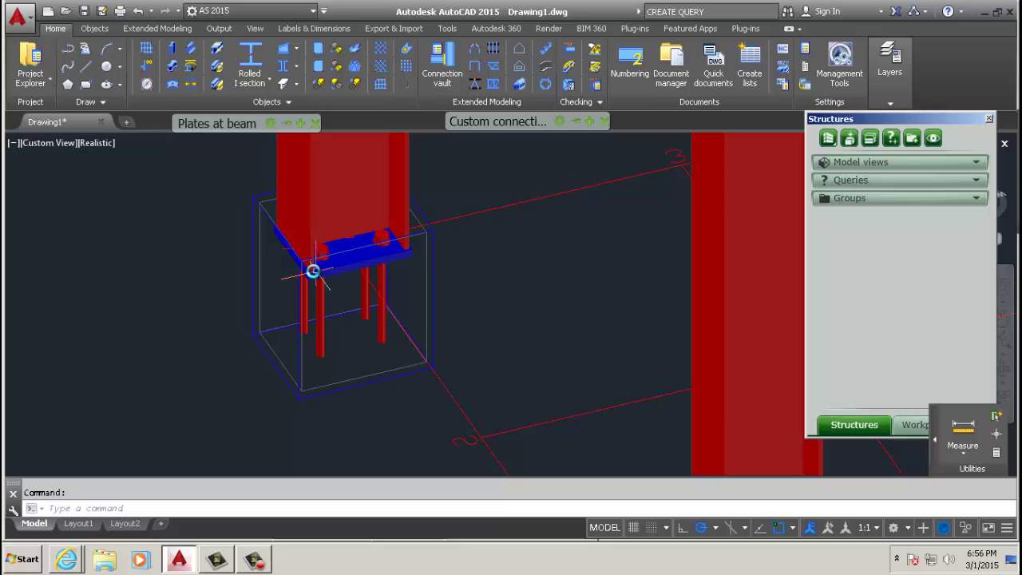
scroll(297, 287, "down", 5)
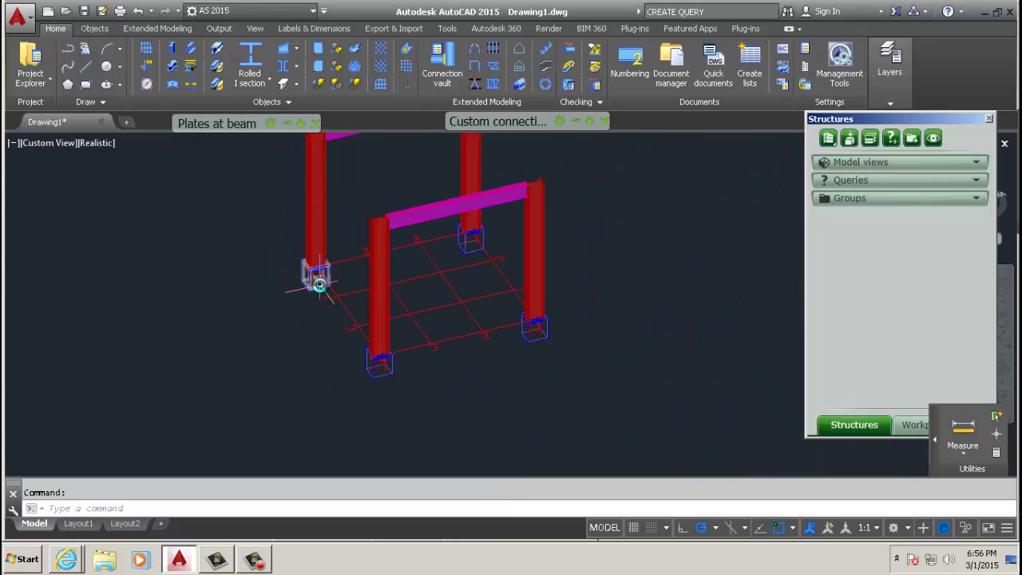
mouse_move(319, 284)
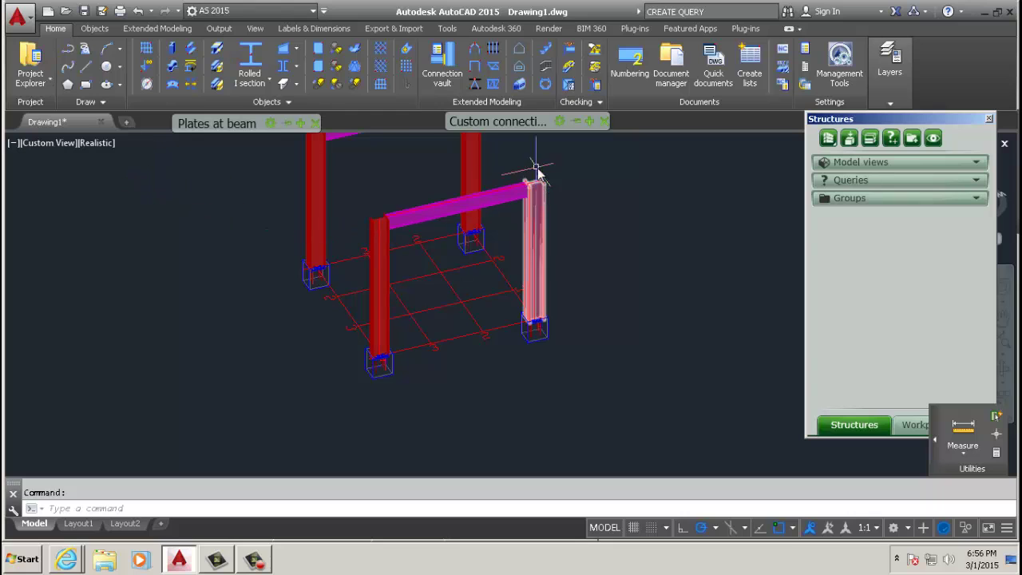
scroll(519, 228, "up", 5)
scroll(532, 233, "down", 6)
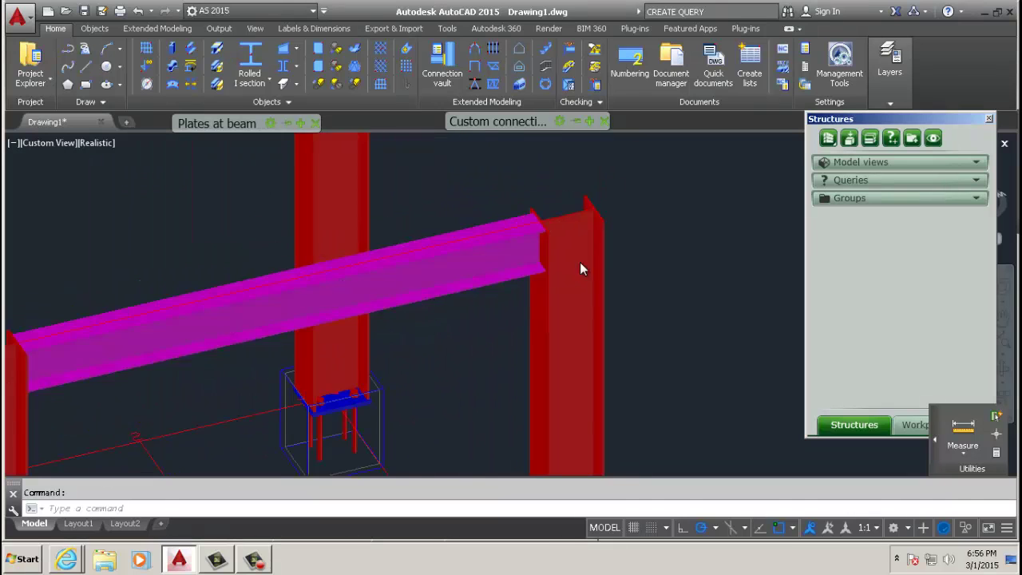
scroll(373, 295, "up", 2)
scroll(372, 296, "up", 2)
scroll(255, 297, "down", 4)
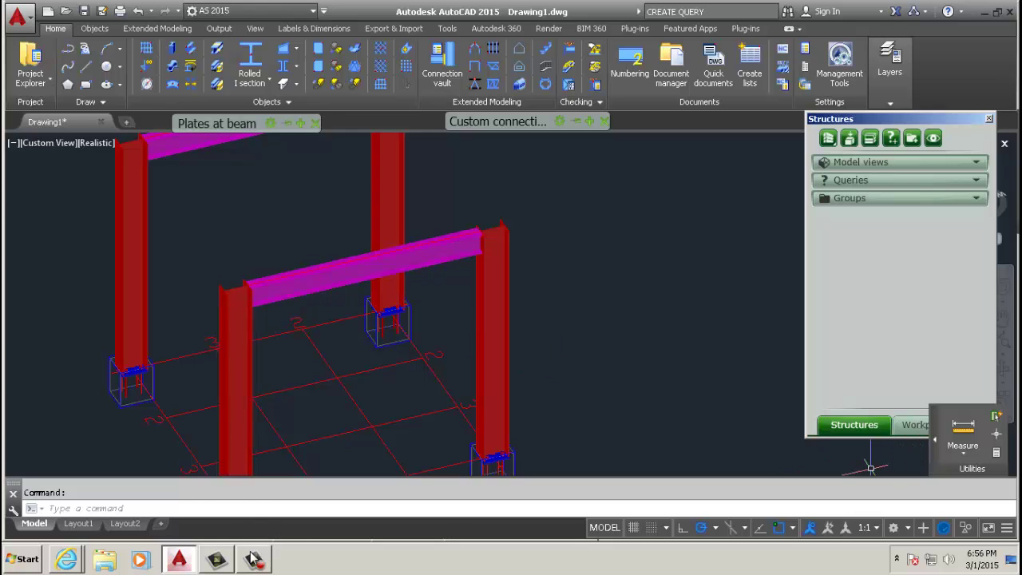
Step: Expand the Plates at beam palette to list base plate types such as Baseplate and Tube base plate
mouse_move(254, 559)
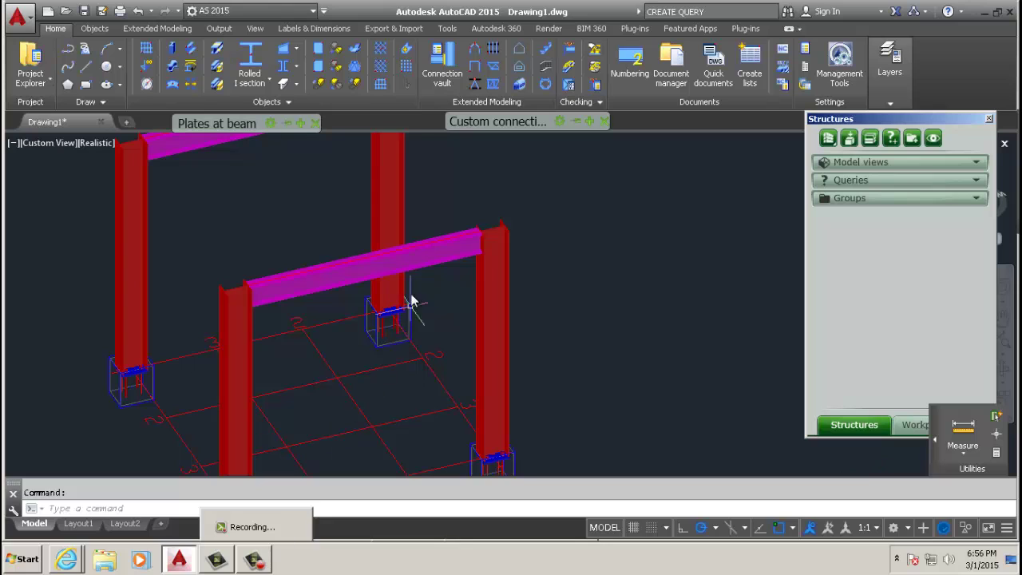
scroll(312, 293, "up", 2)
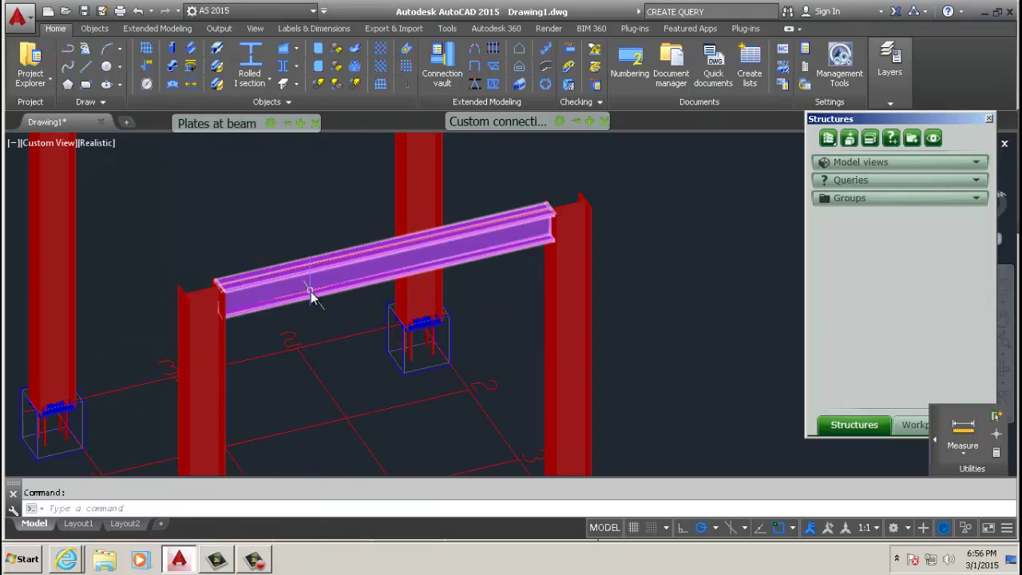
scroll(312, 293, "down", 3)
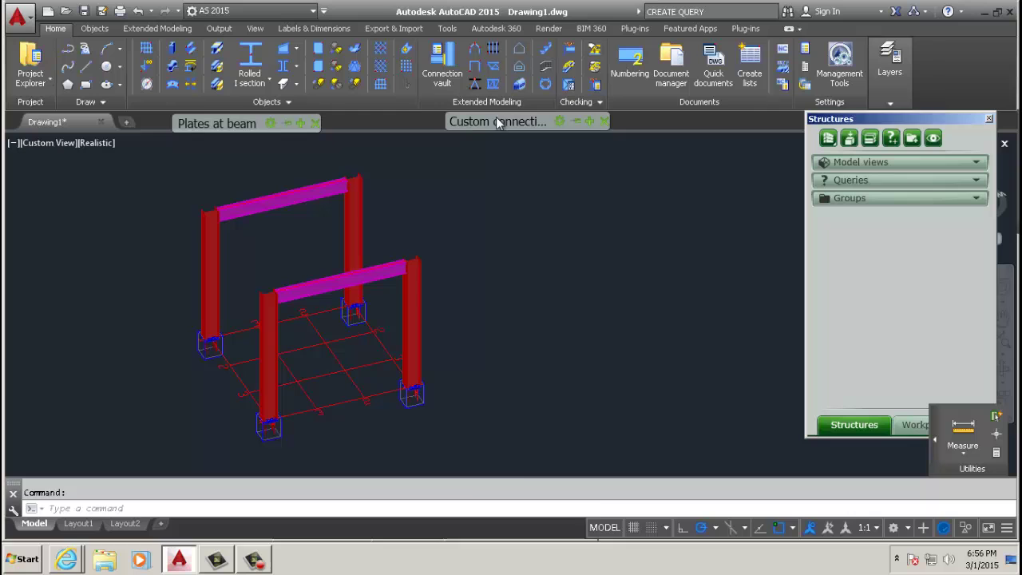
mouse_move(489, 128)
mouse_move(229, 125)
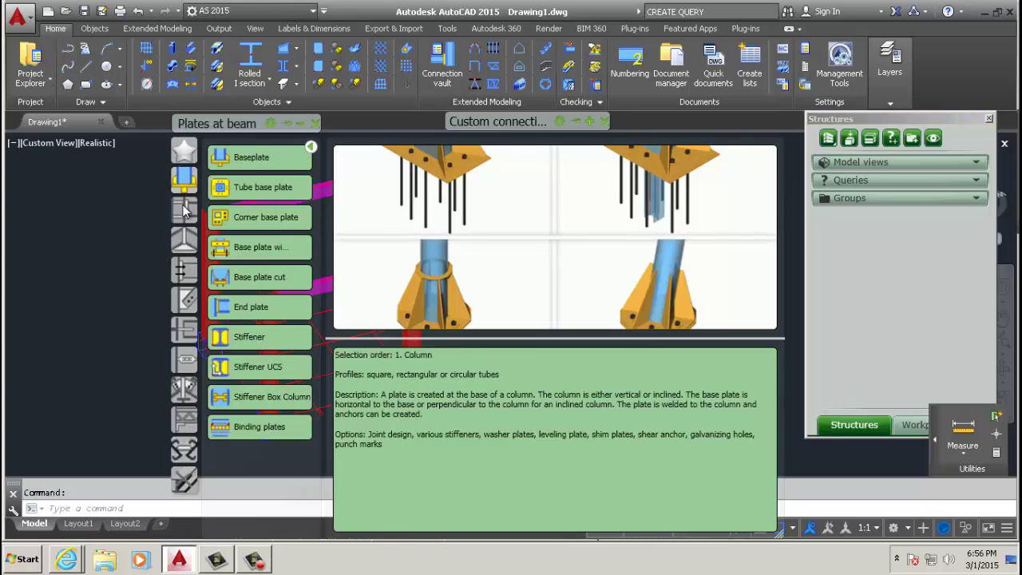
Step: Show the Column - Beam connection category, listing joints like Knee of frame and Moment connection
left_click(183, 209)
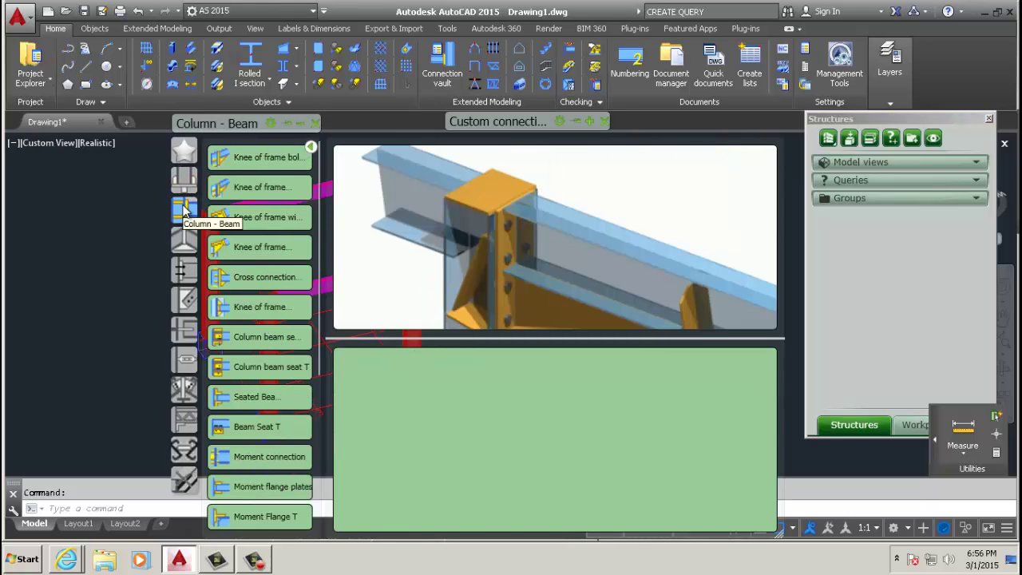